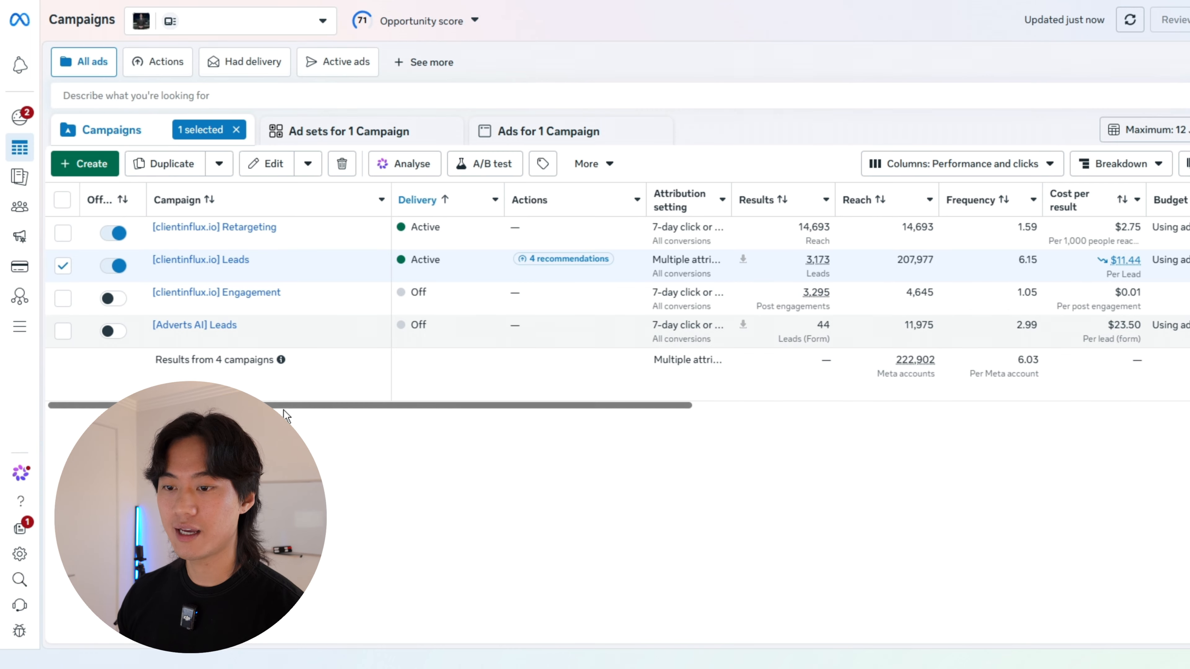
# Step: Examine the lead count, cost per result and amount spent of the [clientinflux.io] Leads campaign and the total spend across campaigns
pyautogui.moveTo(284, 407); pyautogui.dragTo(727, 386)
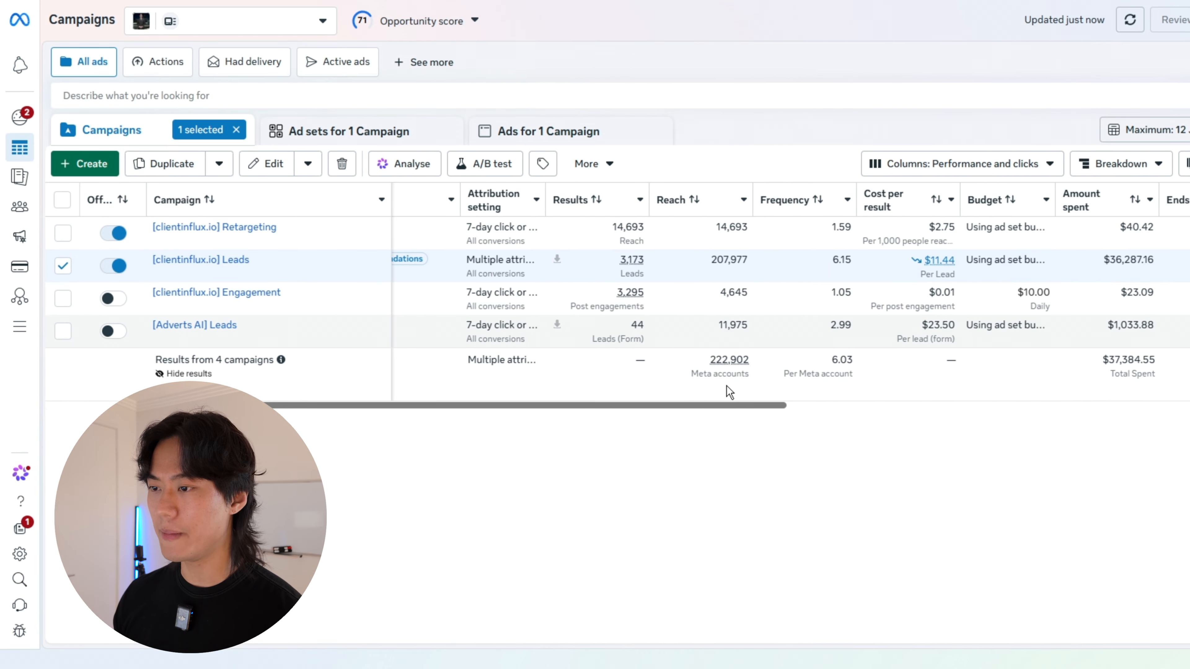
pyautogui.moveTo(647, 257); pyautogui.dragTo(600, 260)
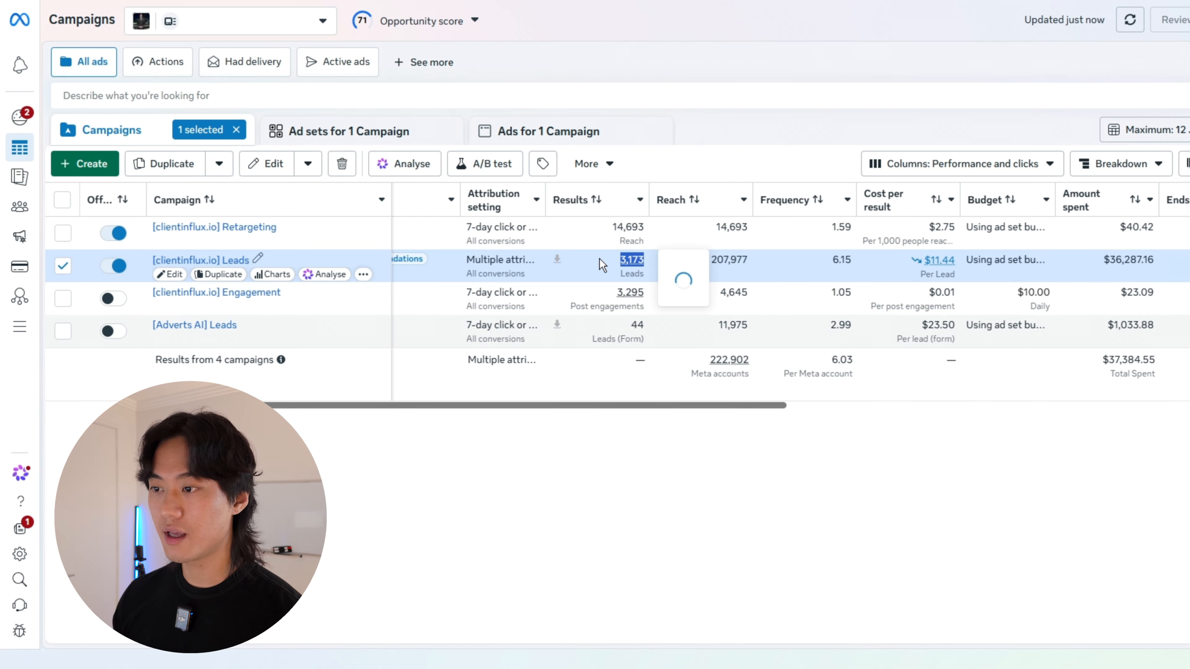
pyautogui.click(650, 417)
pyautogui.moveTo(689, 406); pyautogui.dragTo(717, 403)
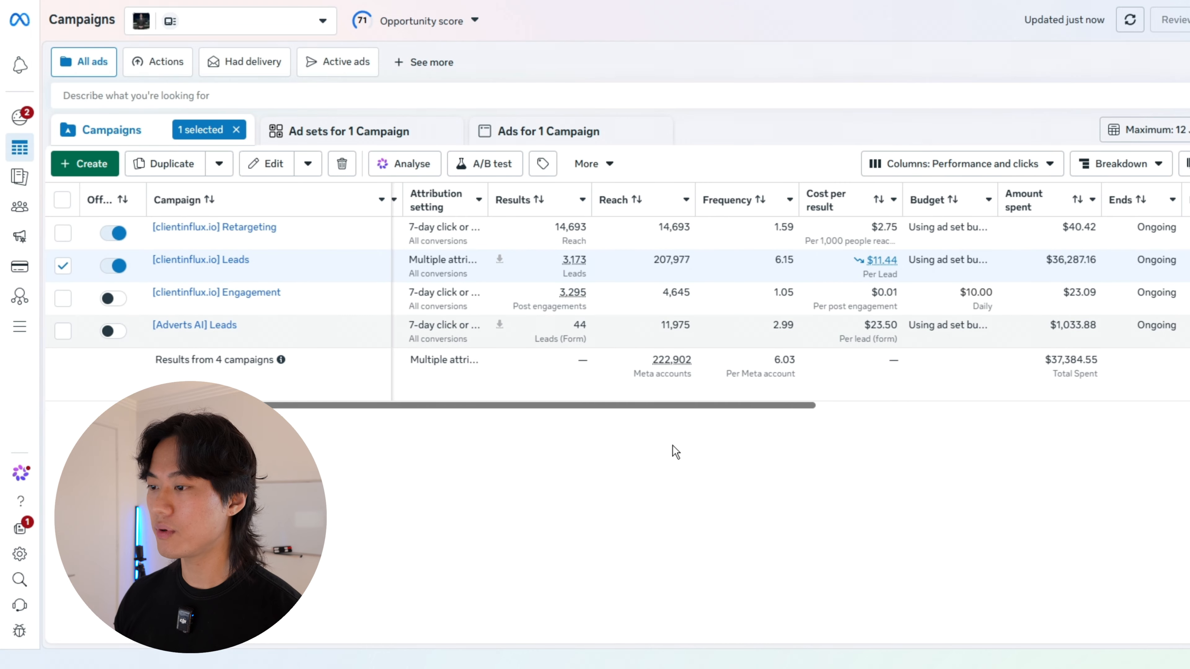
pyautogui.moveTo(519, 407); pyautogui.dragTo(595, 405)
pyautogui.moveTo(962, 260); pyautogui.dragTo(879, 261)
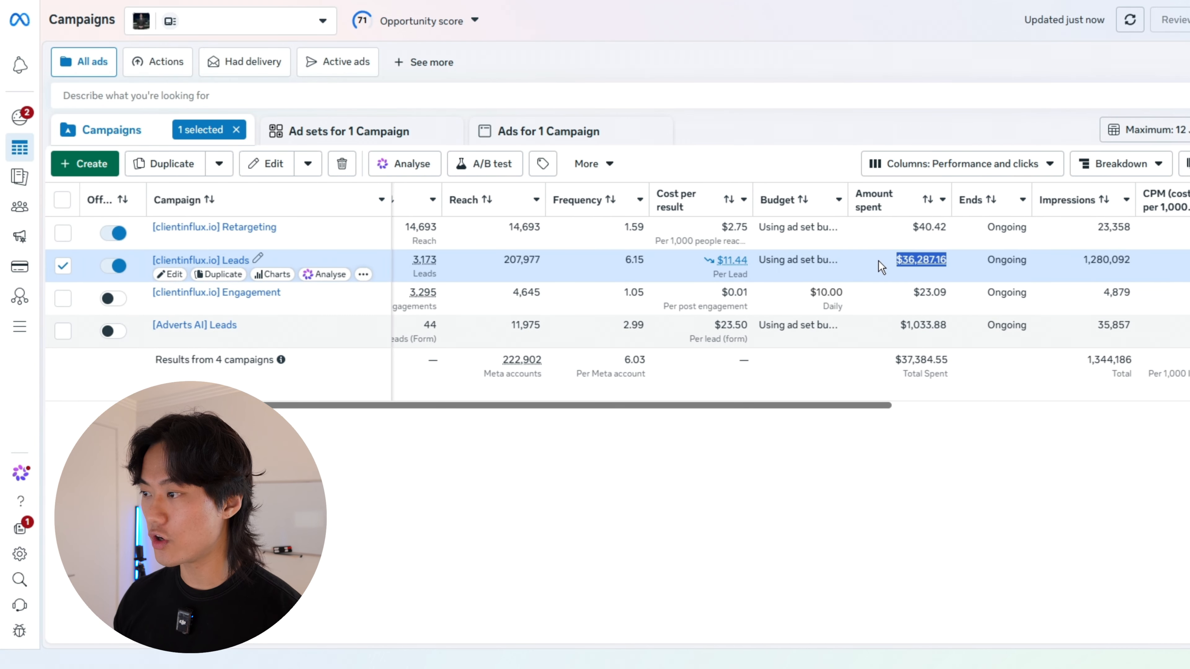
pyautogui.click(749, 431)
pyautogui.moveTo(939, 387); pyautogui.dragTo(888, 360)
pyautogui.click(814, 426)
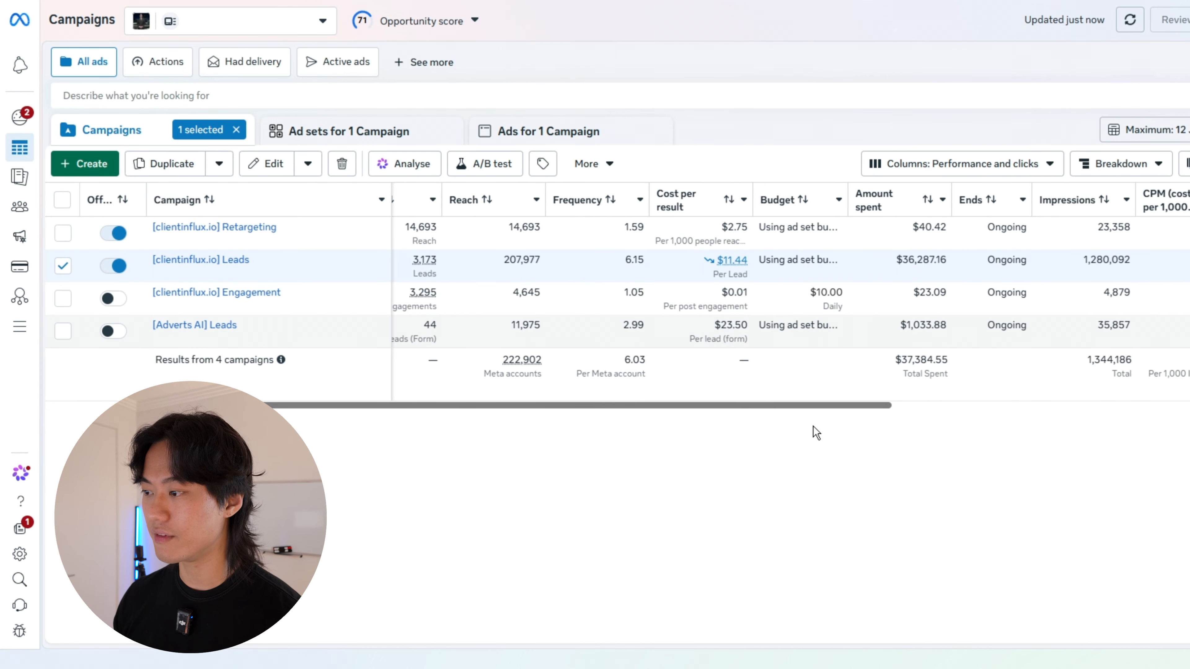
pyautogui.moveTo(546, 404); pyautogui.dragTo(585, 407)
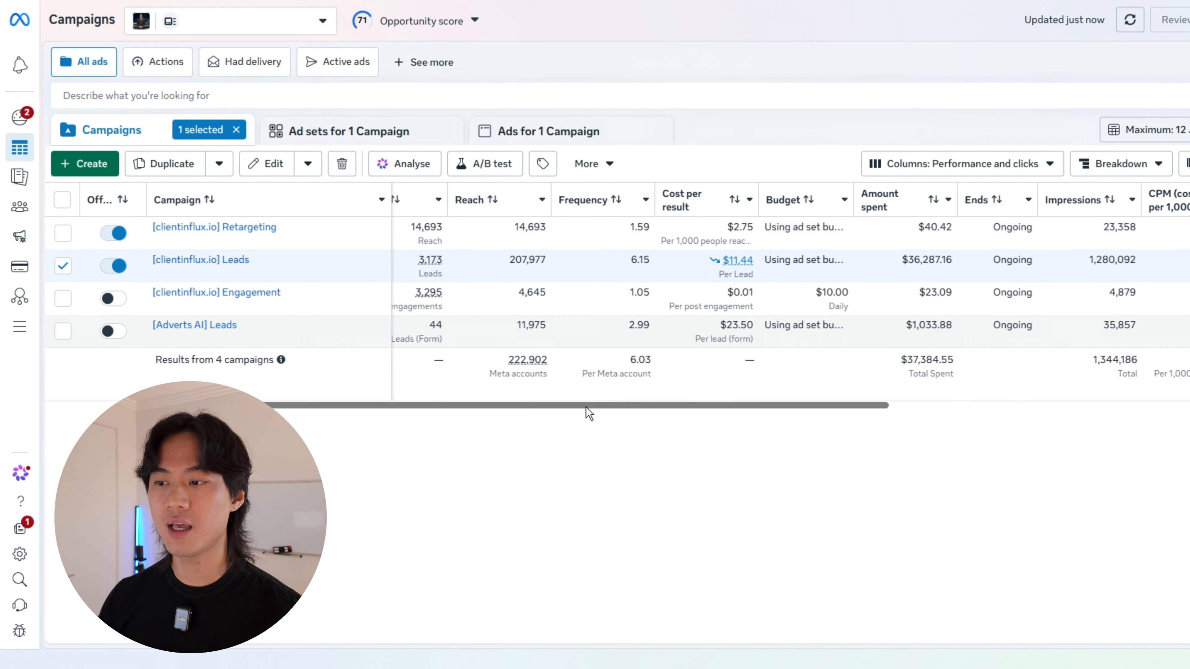
pyautogui.hscroll(-1, 585, 408)
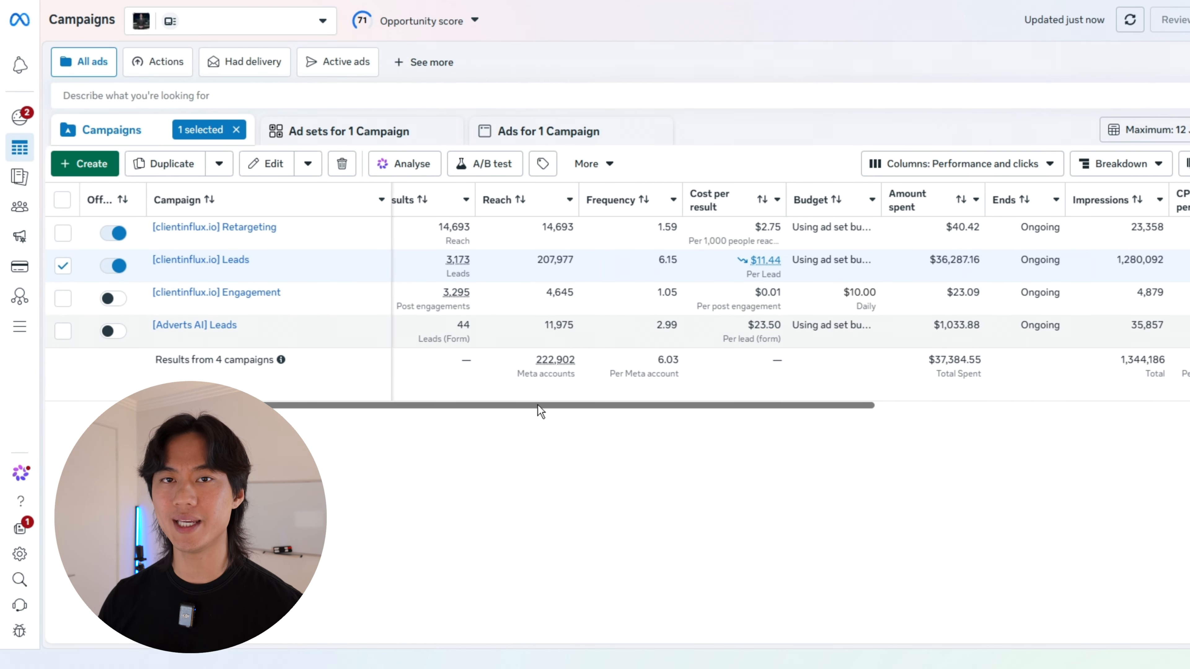
pyautogui.hscroll(-5, 538, 405)
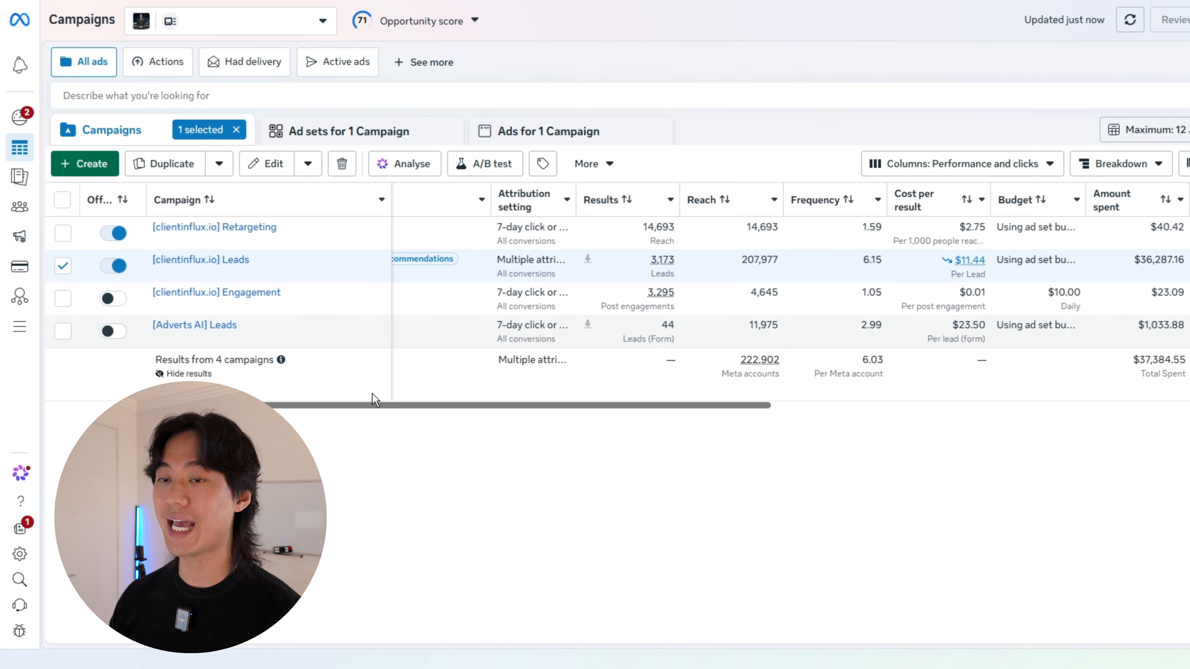
pyautogui.hscroll(-3, 373, 394)
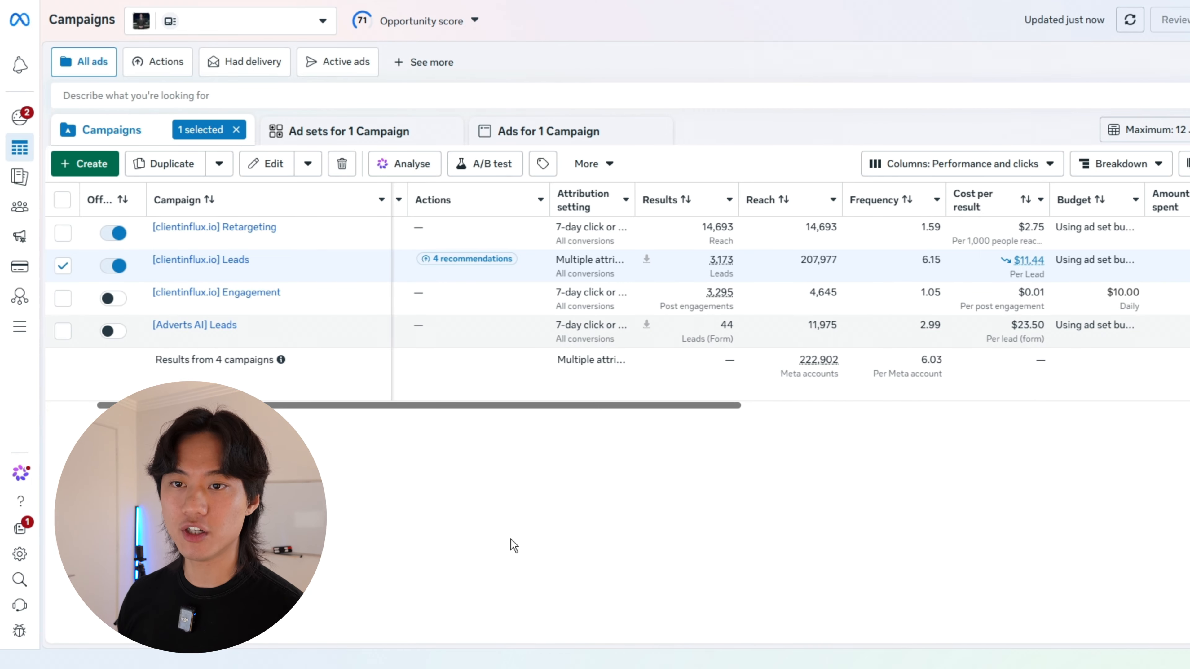
# Step: Create a new auction campaign with the Leads objective
pyautogui.click(89, 164)
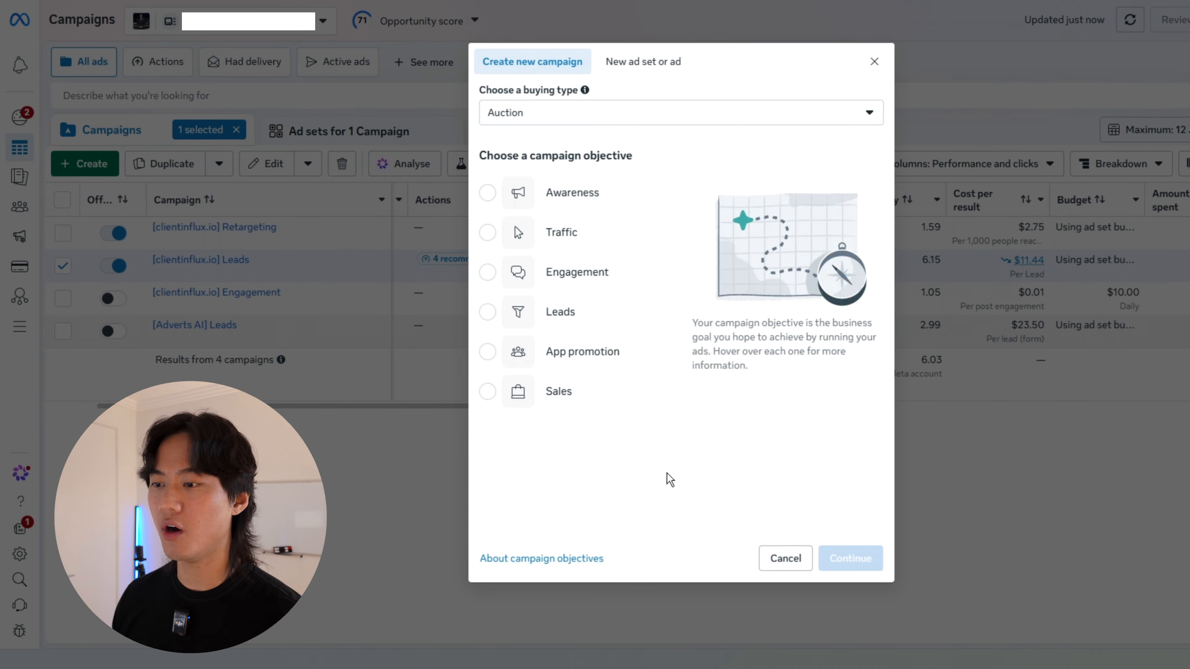
pyautogui.click(521, 323)
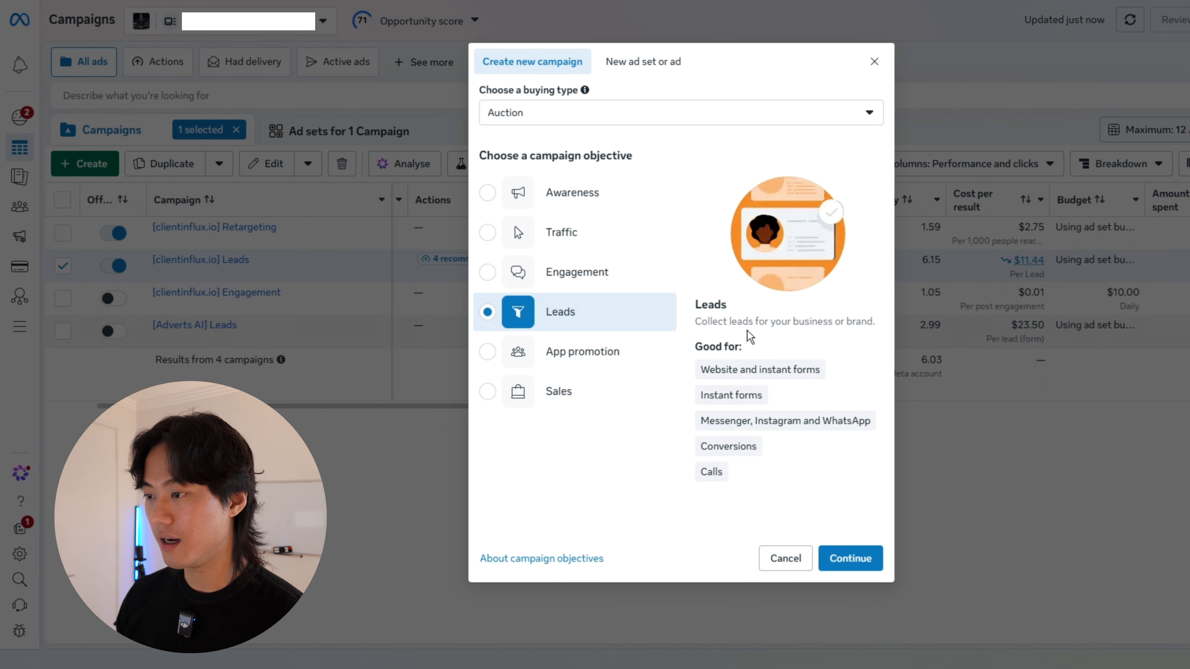
pyautogui.click(851, 559)
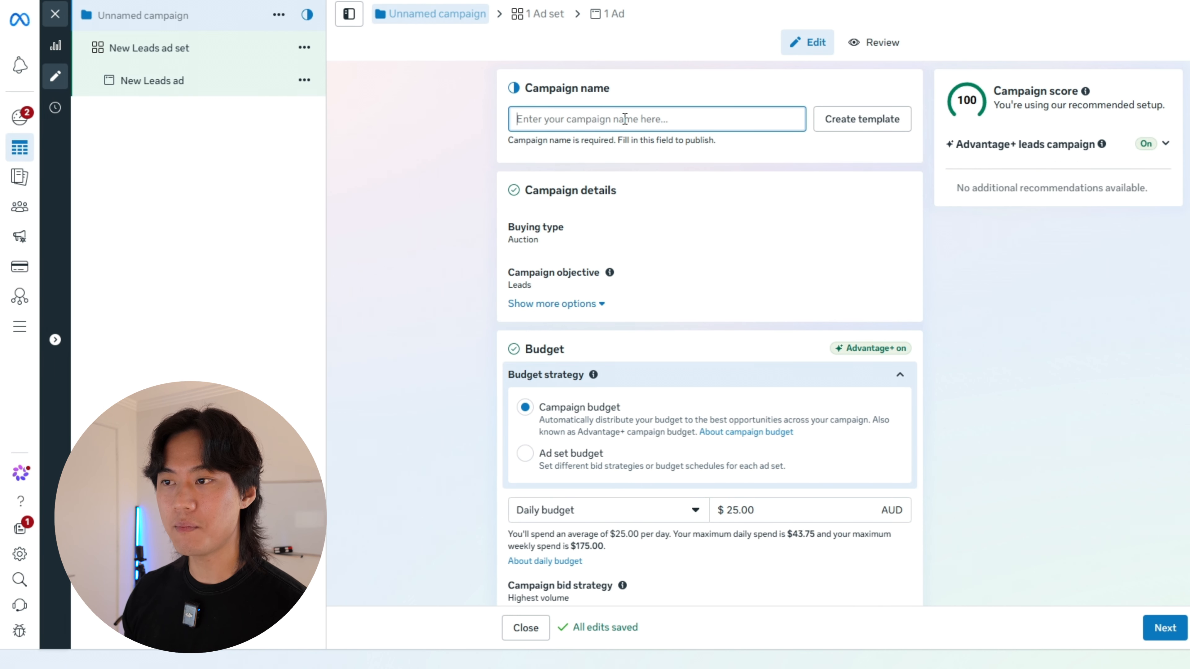
# Step: Name the new campaign "[BUSINESS NAME] Leads"
pyautogui.write('[BUSI')
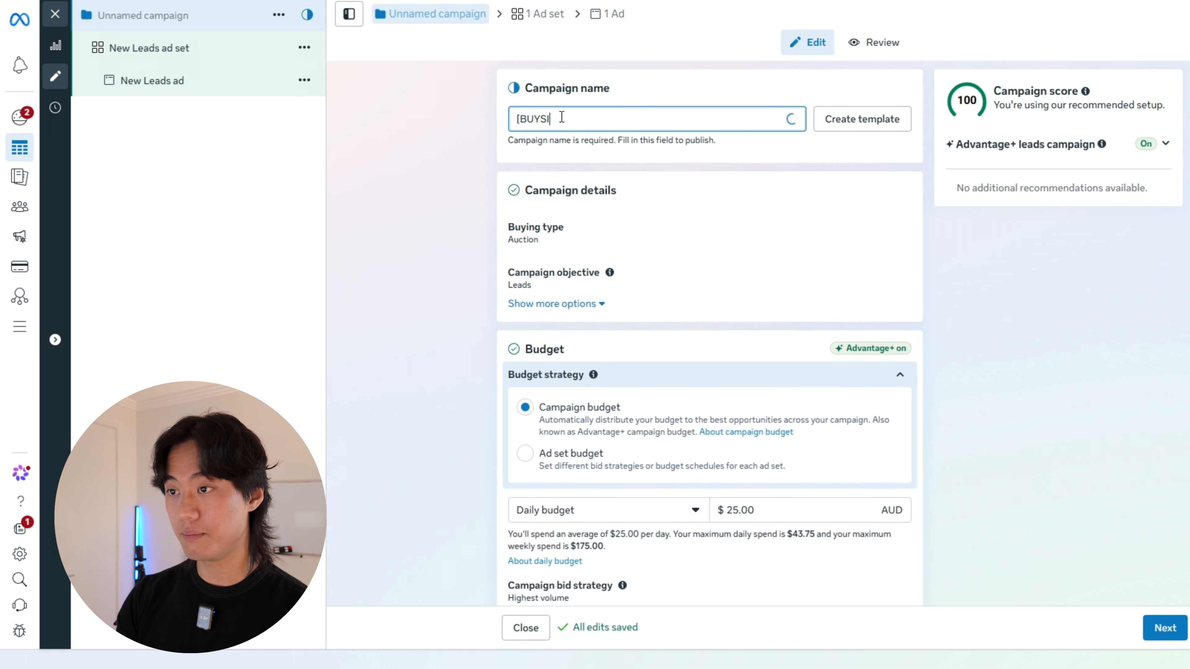
pyautogui.write('NESS NAME')
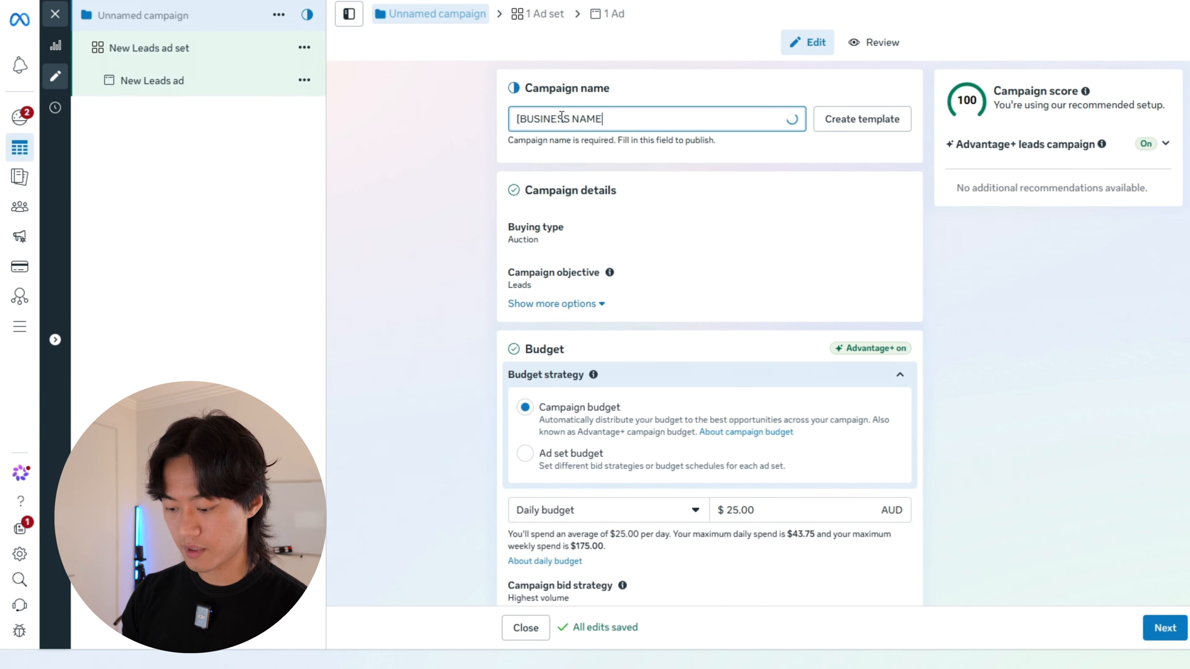
pyautogui.write('] Leads')
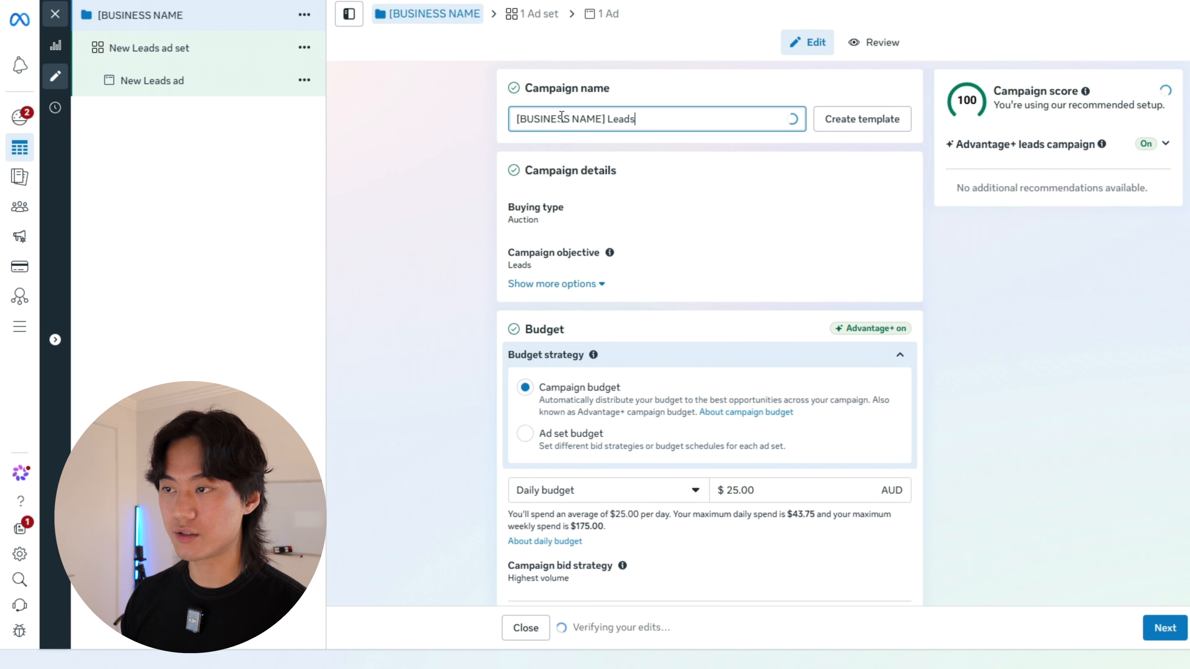
pyautogui.click(432, 196)
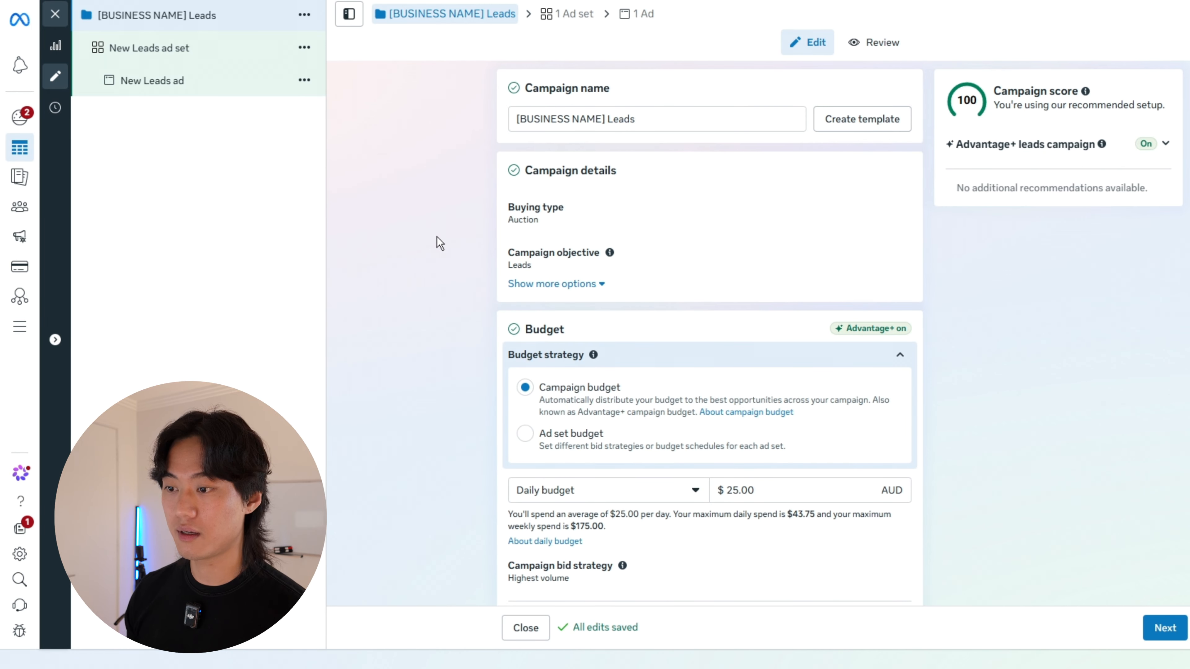
# Step: Set the campaign's budget strategy to Ad set budget and continue to the ad set settings
pyautogui.scroll(-4, 440, 243)
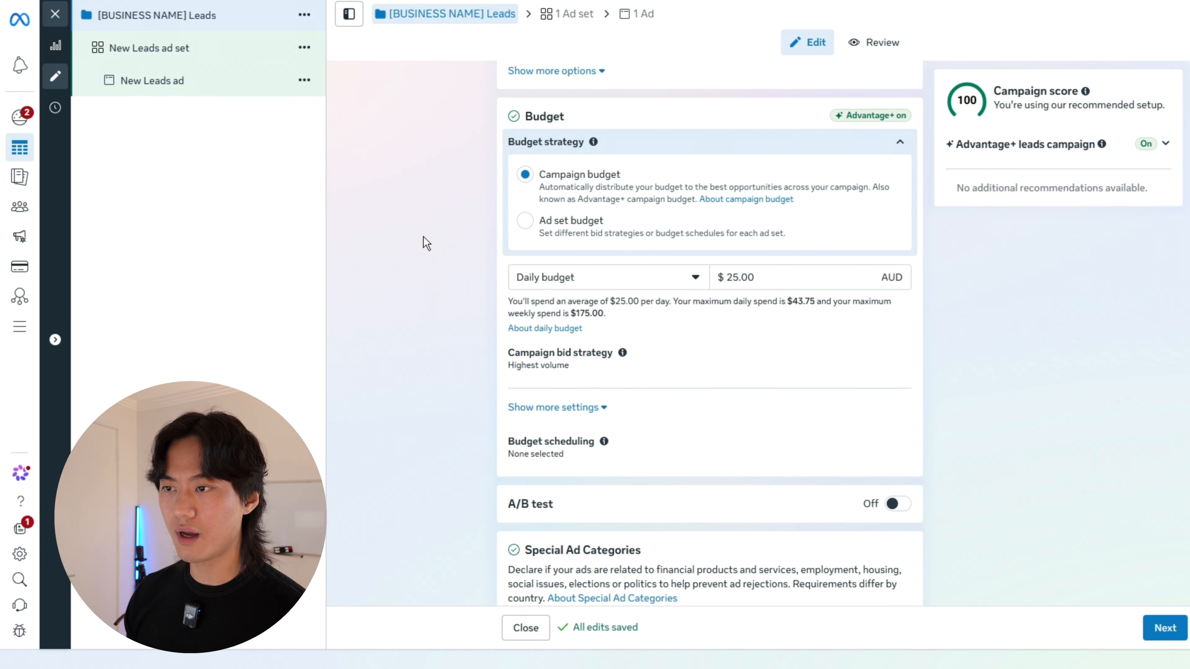
pyautogui.click(525, 222)
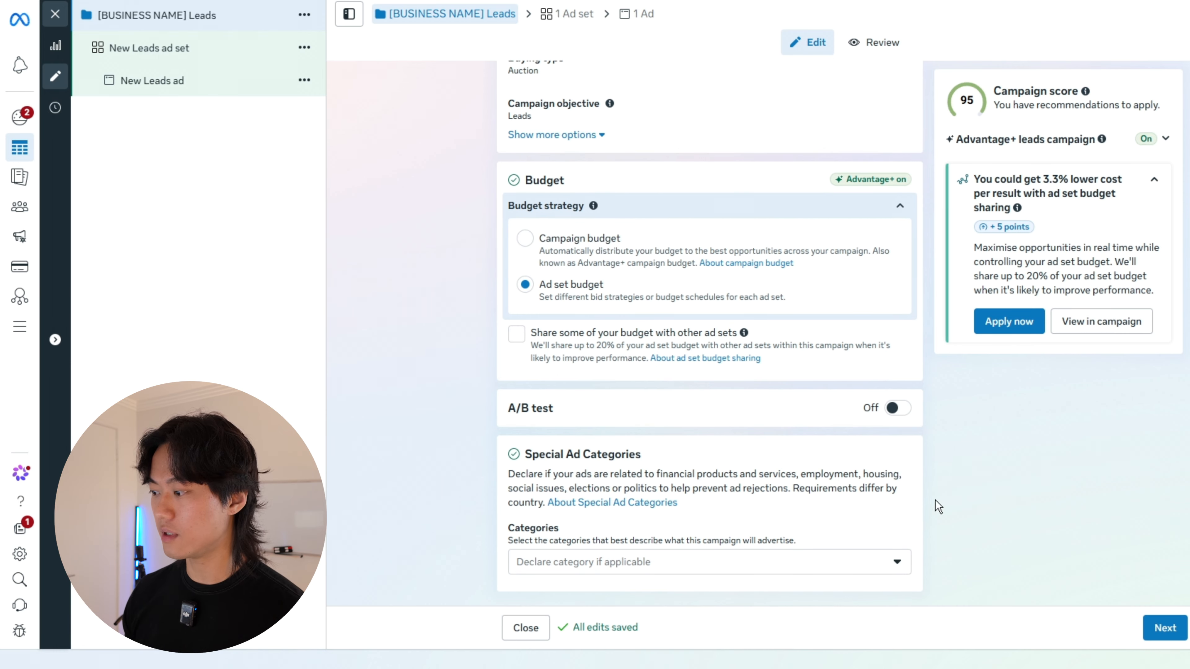
pyautogui.click(1165, 628)
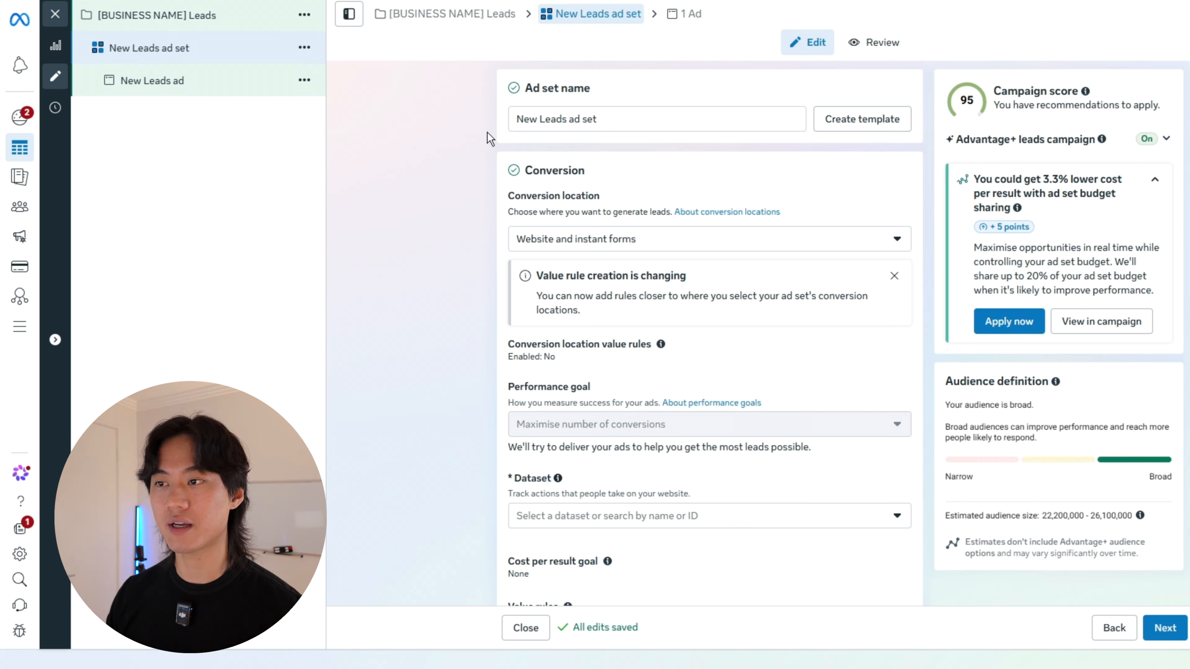
# Step: Rename the ad set as "Bathroom Renovations"
pyautogui.tripleClick(590, 120)
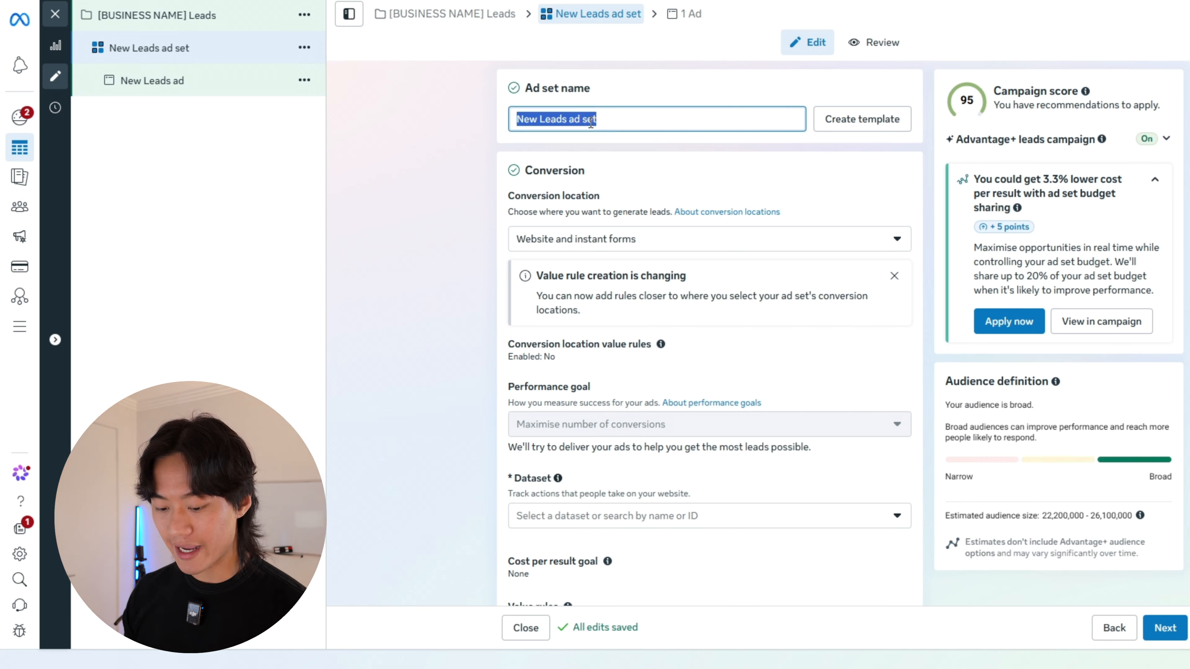
pyautogui.write('Bathroom')
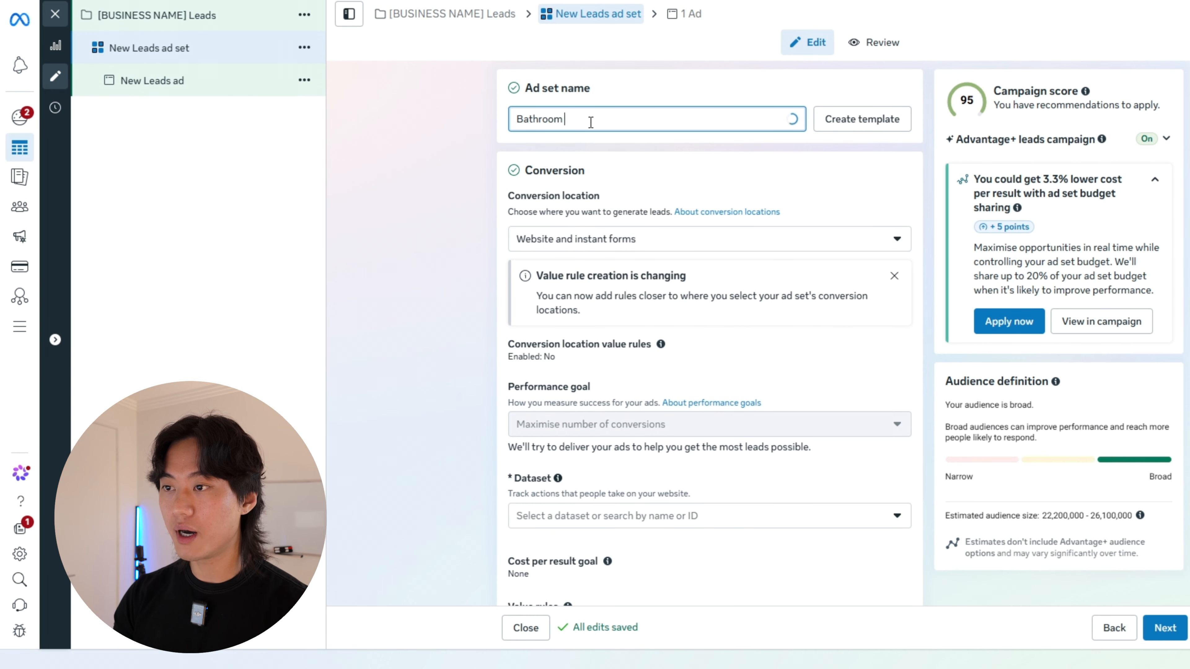
pyautogui.write(' Renovations')
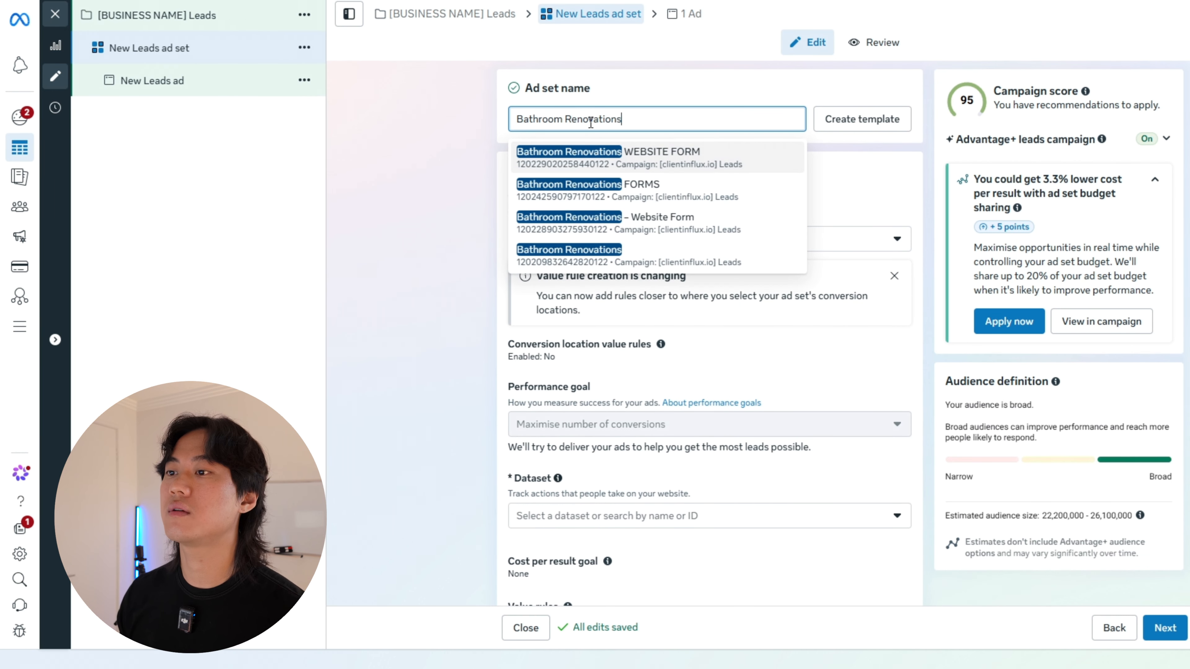
pyautogui.click(442, 165)
# Step: Set the ad set's conversion location to the single-location option Instant forms
pyautogui.scroll(-2, 431, 209)
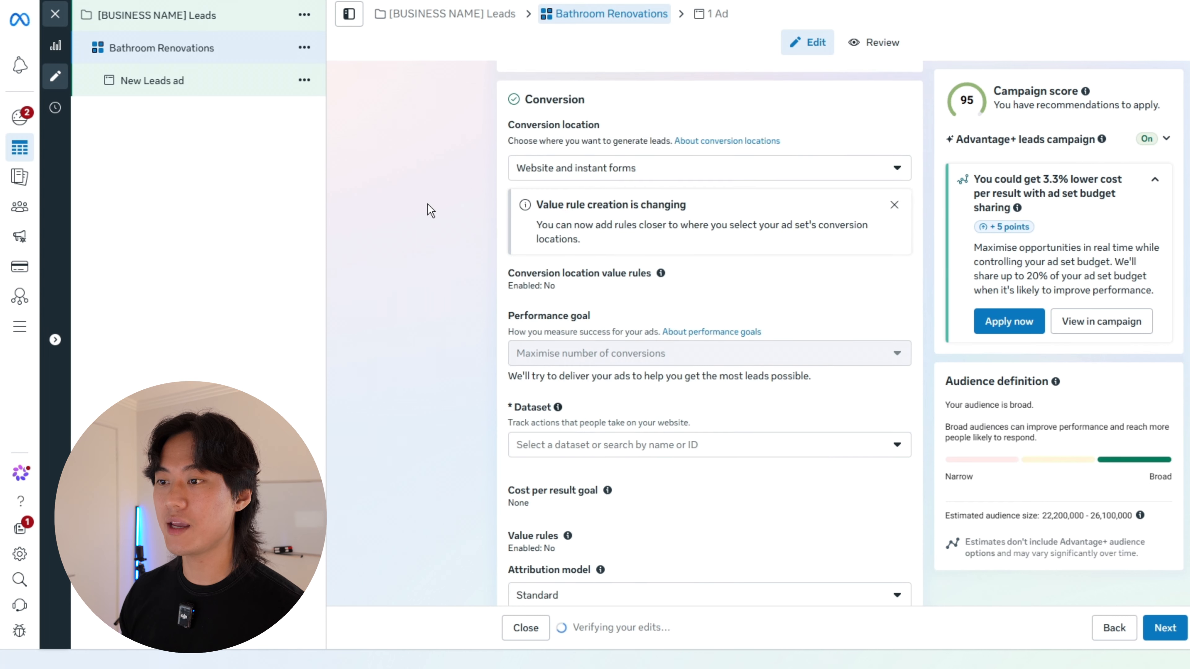
pyautogui.scroll(2, 587, 247)
pyautogui.click(627, 241)
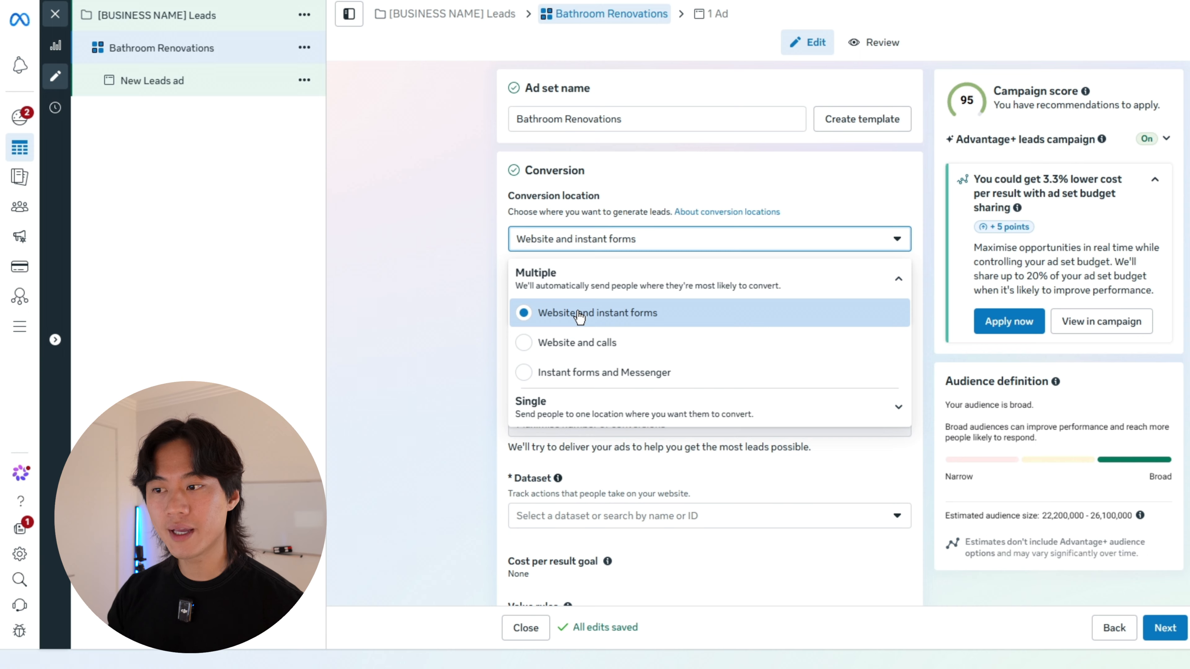
pyautogui.click(560, 412)
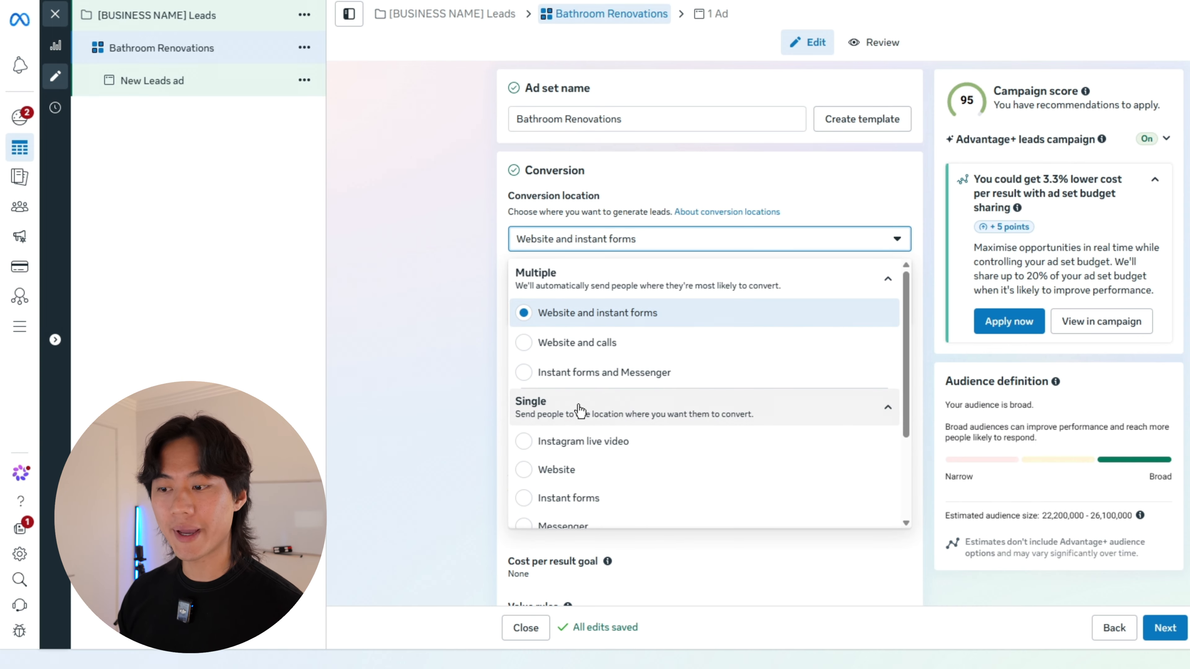
pyautogui.scroll(-2, 558, 416)
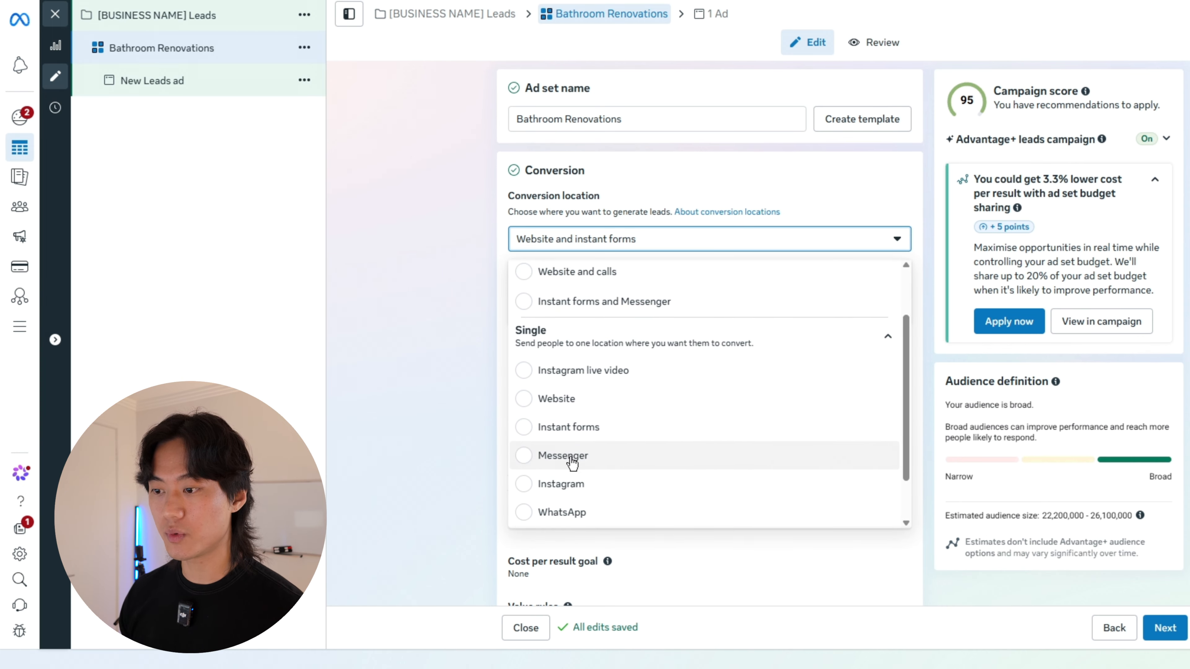
pyautogui.click(569, 427)
# Step: Check the performance goal options and keep Maximise number of leads
pyautogui.scroll(-3, 581, 305)
pyautogui.click(582, 229)
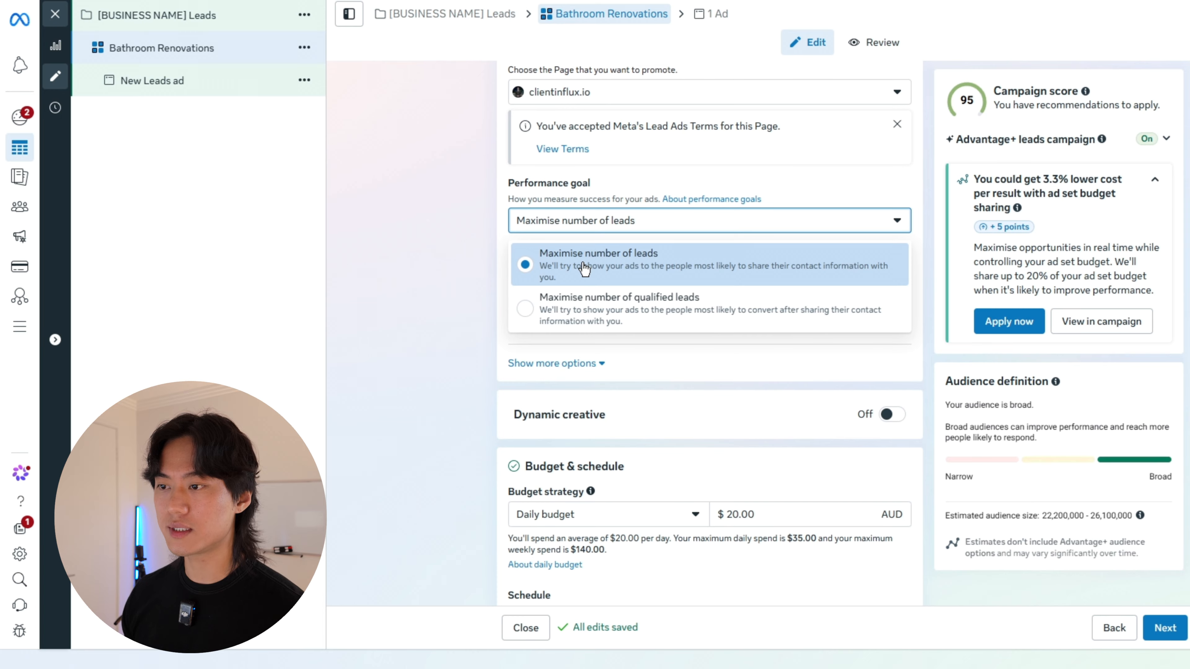
pyautogui.click(403, 296)
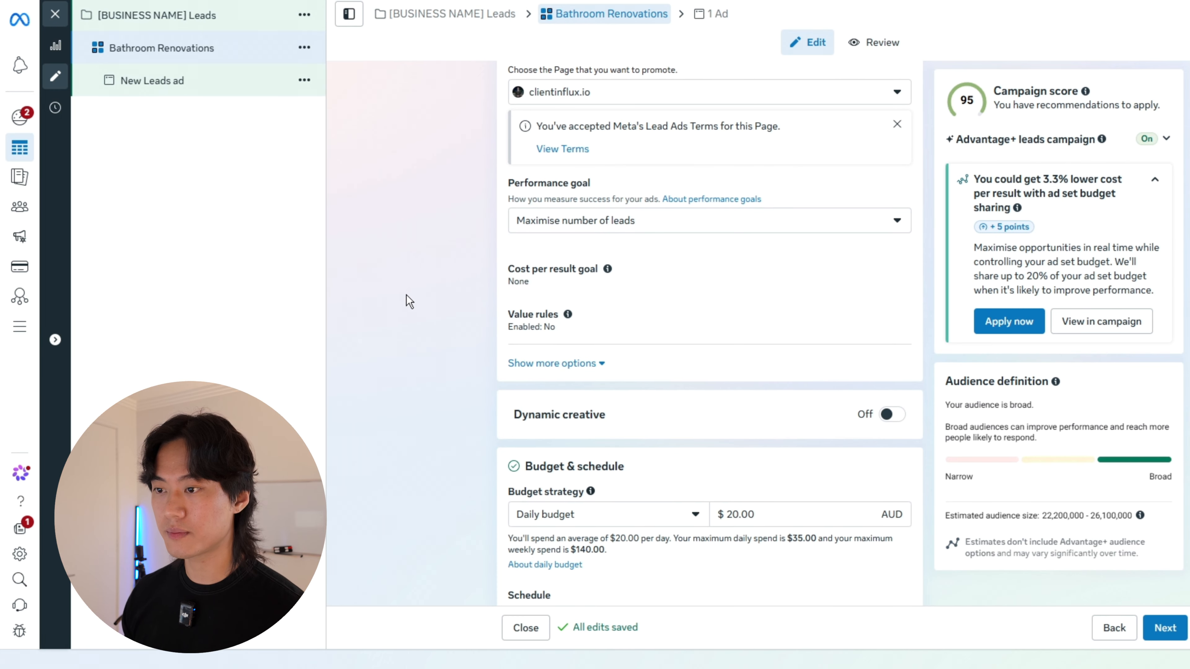
# Step: Set the ad set's daily budget to $30.00 AUD
pyautogui.scroll(-5, 464, 213)
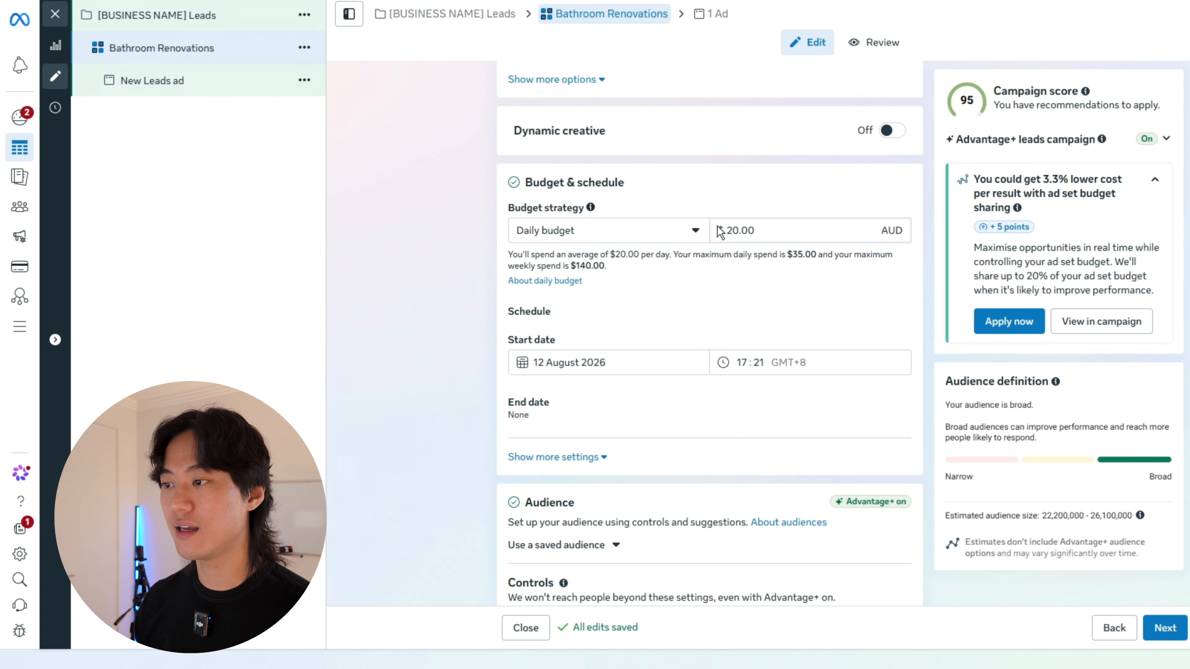
pyautogui.moveTo(731, 233); pyautogui.dragTo(726, 235)
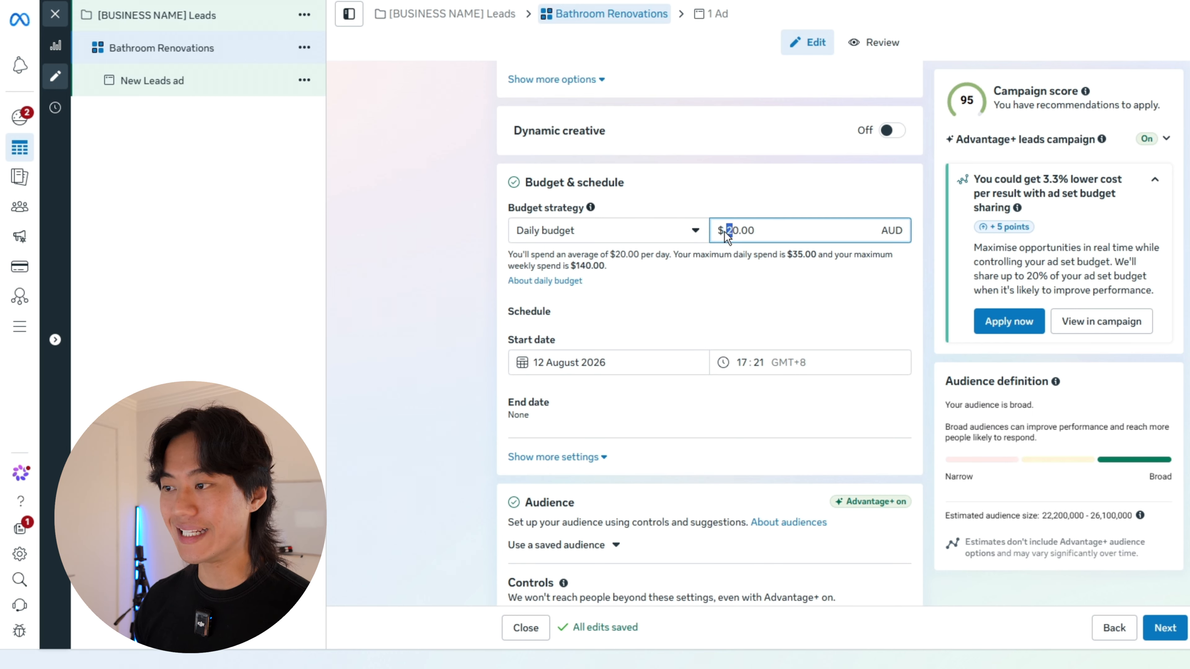
pyautogui.write('3')
pyautogui.click(760, 288)
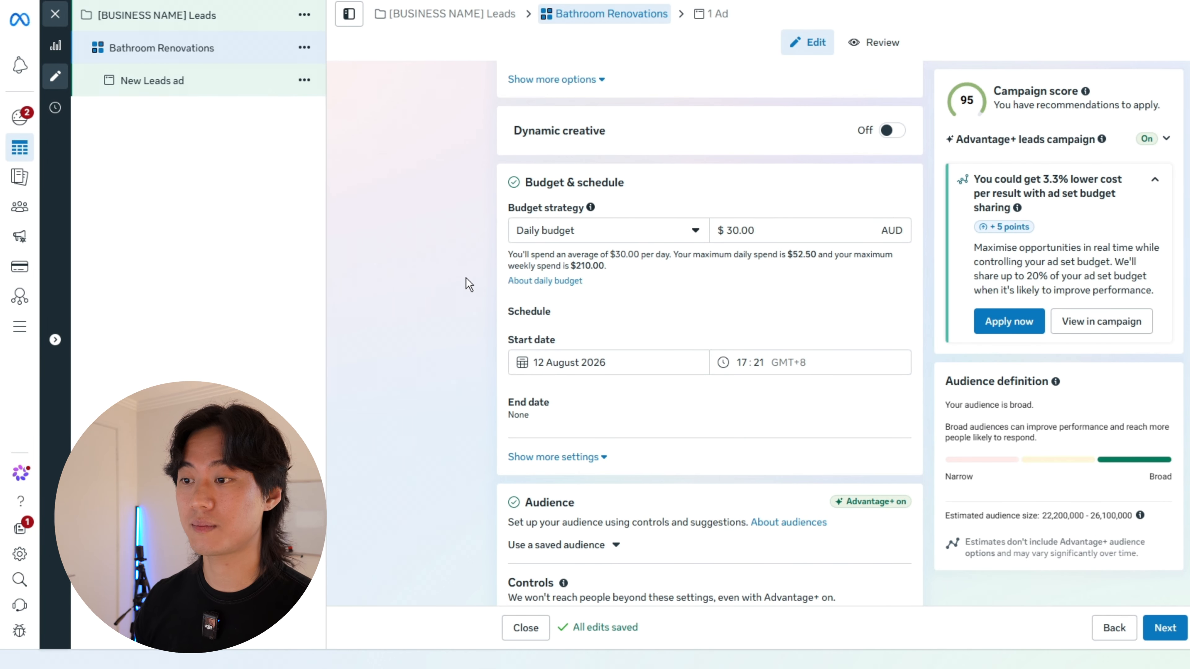
# Step: Replace Australia with the city of Sydney, New South Wales, in the ad set's audience locations
pyautogui.scroll(-8, 826, 207)
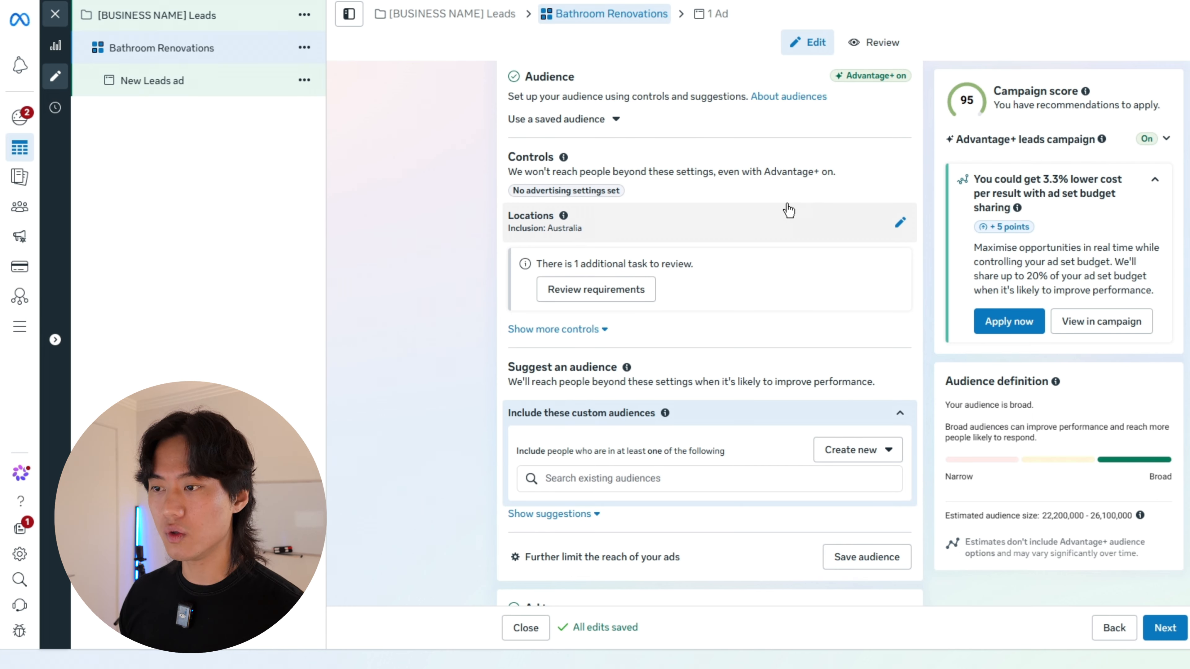
pyautogui.click(747, 223)
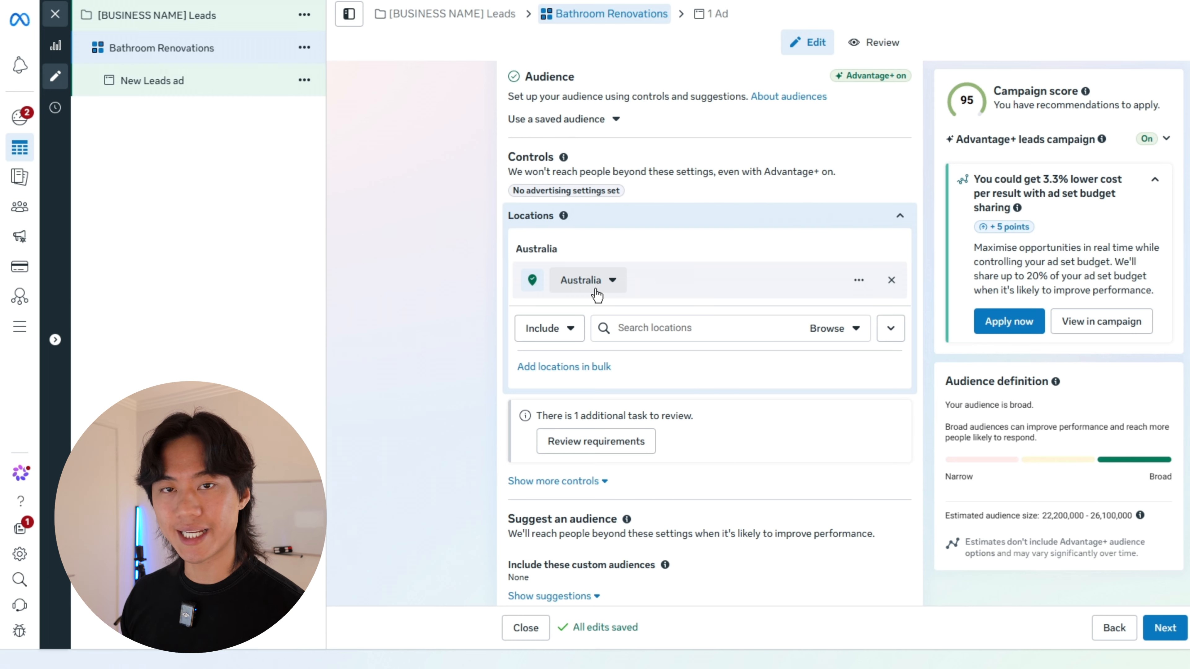
pyautogui.click(641, 321)
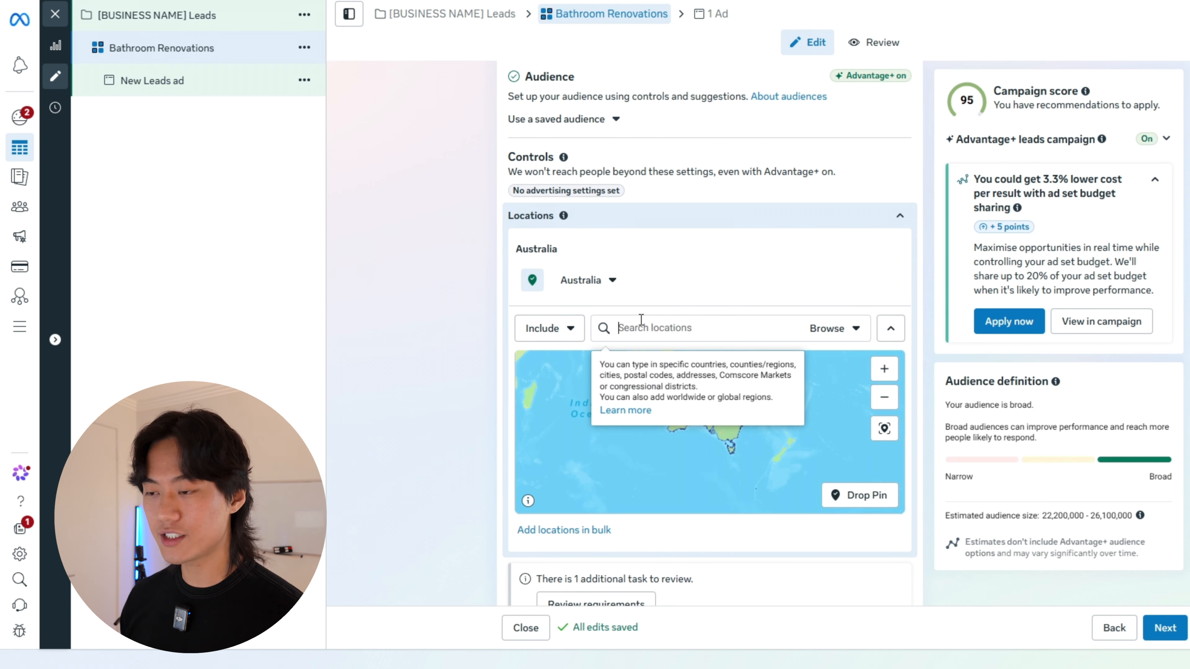
pyautogui.write('sydney')
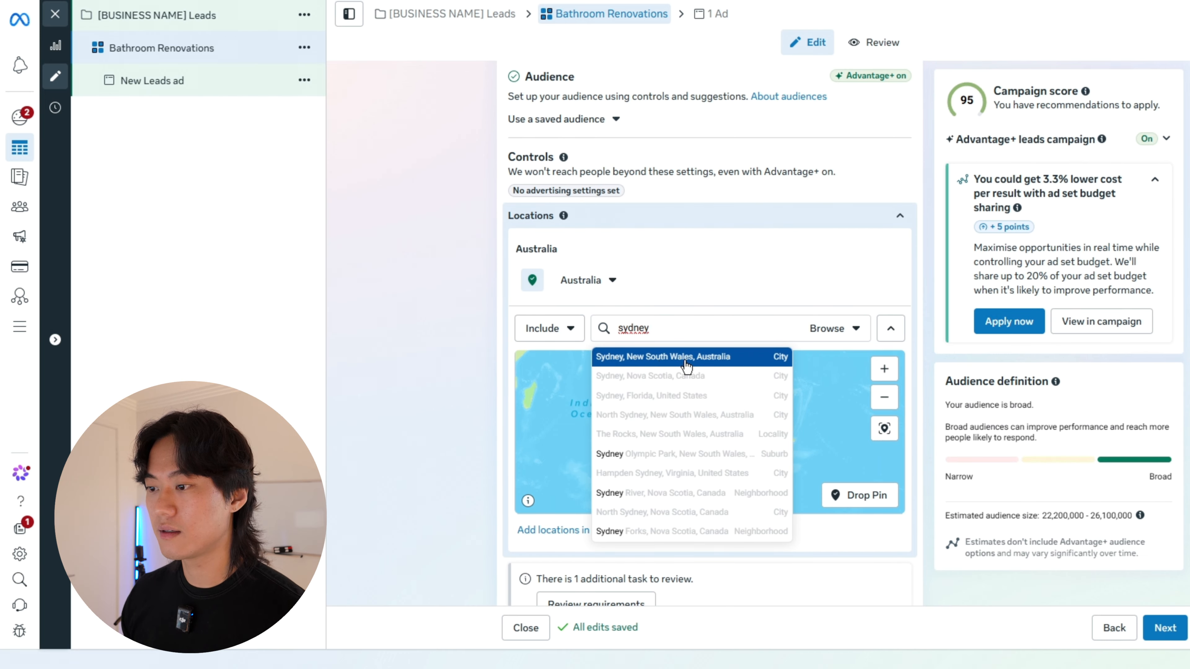
pyautogui.click(685, 362)
# Step: Drop a location pin on the map west of Sydney, between Parramatta and Liverpool
pyautogui.scroll(-2, 721, 443)
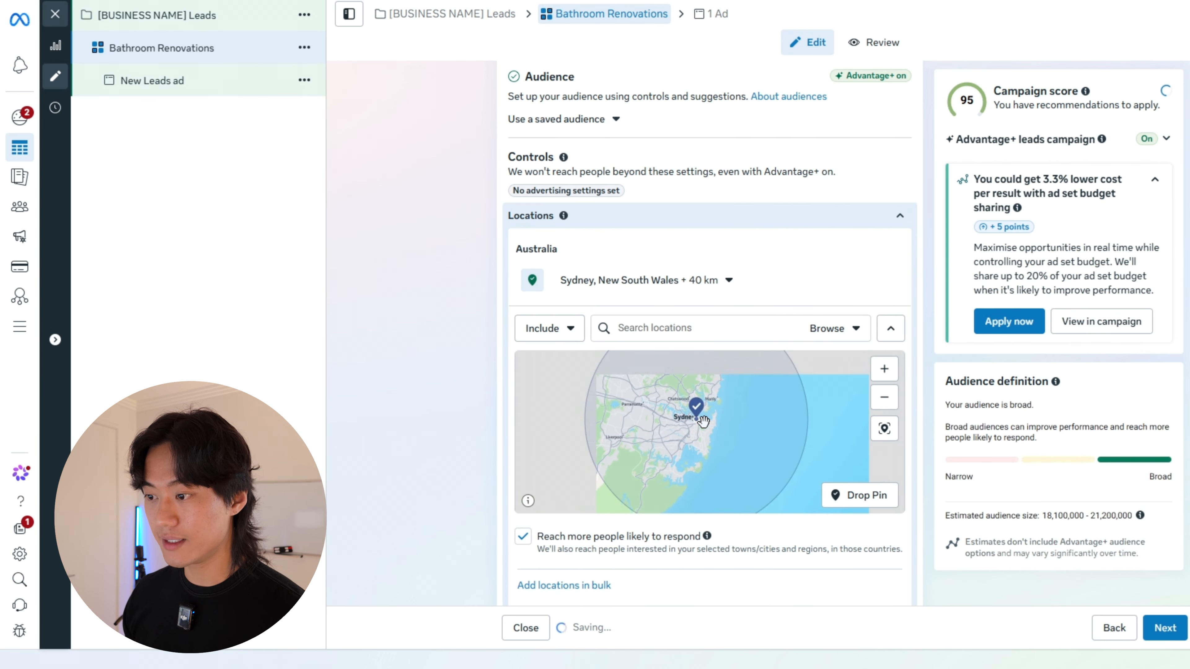
pyautogui.scroll(-2, 713, 388)
pyautogui.scroll(3, 759, 409)
pyautogui.scroll(-3, 702, 421)
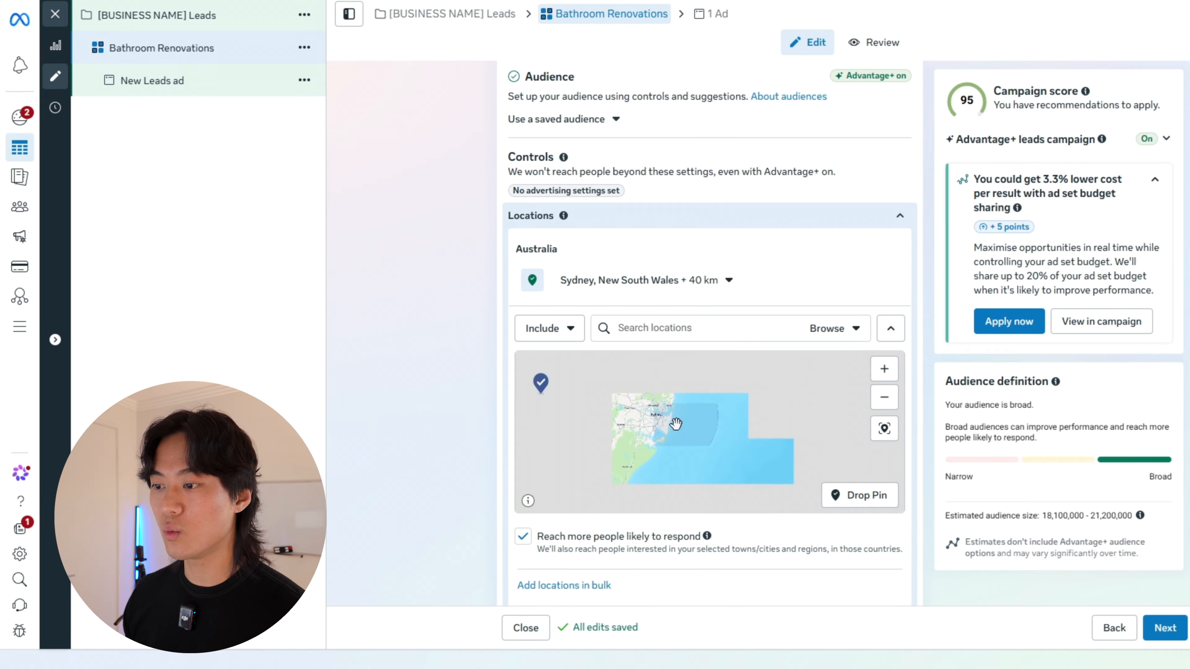
pyautogui.moveTo(679, 430); pyautogui.dragTo(733, 430)
pyautogui.scroll(2, 733, 430)
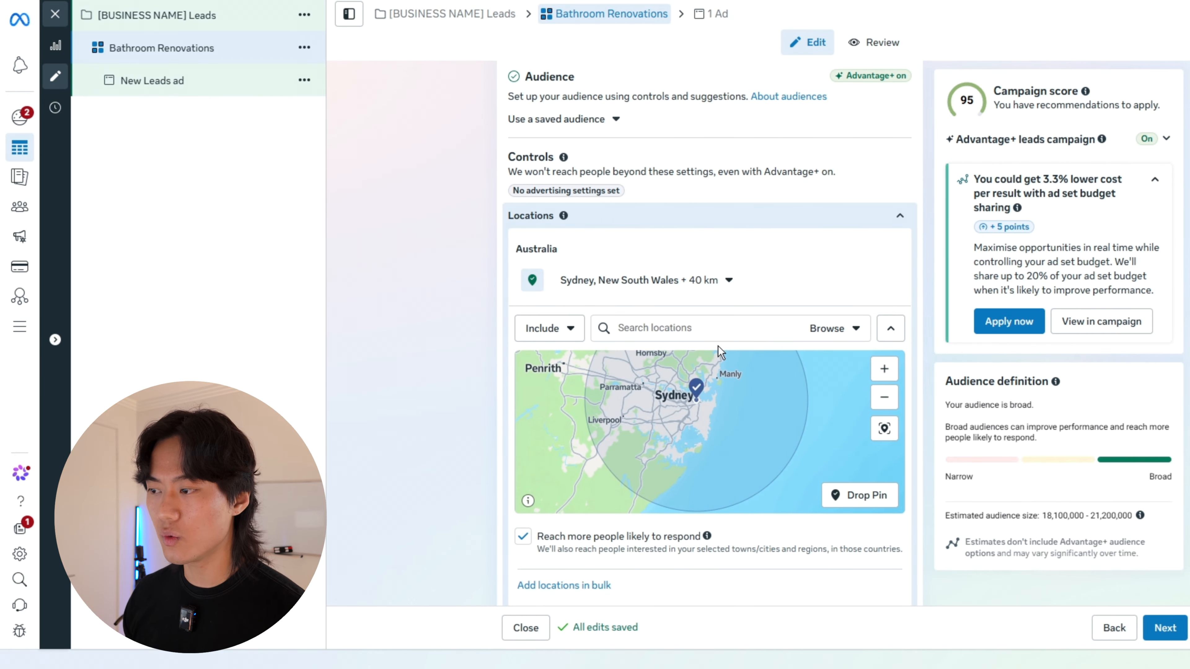
pyautogui.click(853, 496)
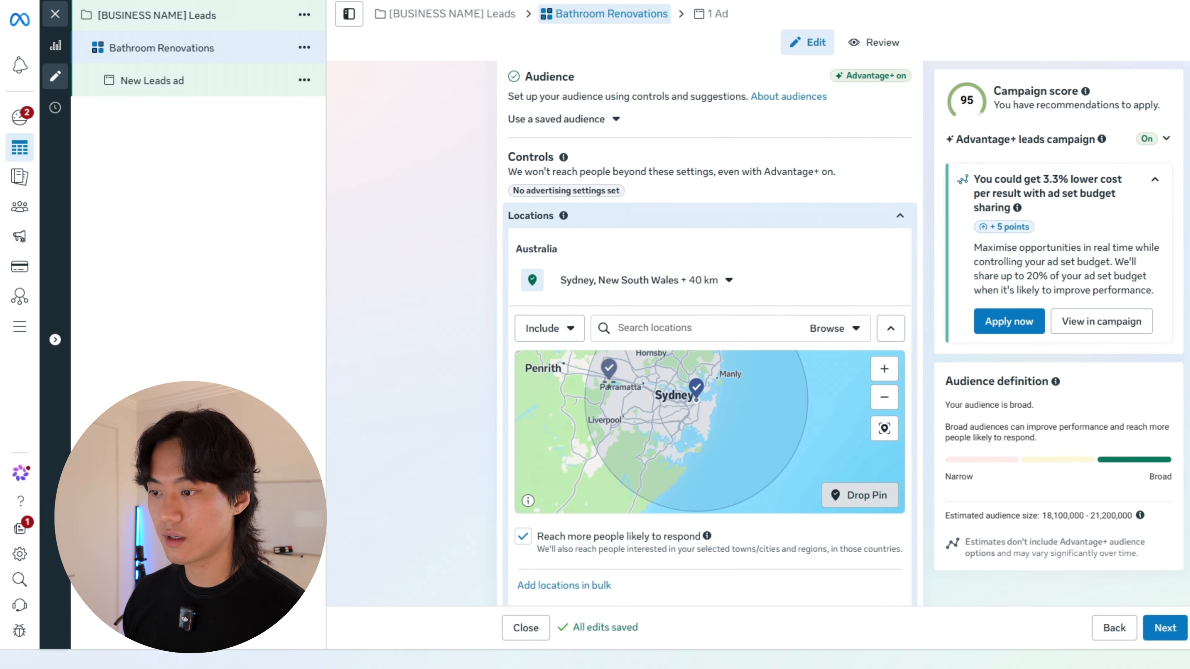
pyautogui.click(630, 407)
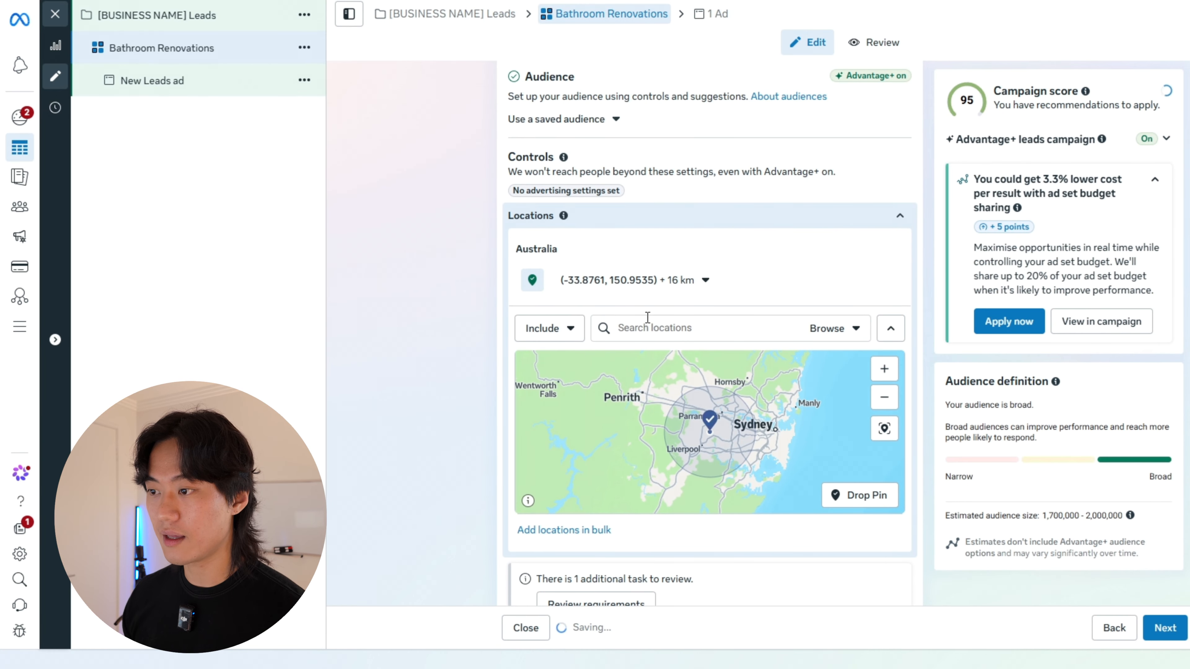
# Step: Set the targeting radius around the dropped pin to 30 km
pyautogui.click(704, 281)
pyautogui.click(687, 346)
pyautogui.click(687, 346)
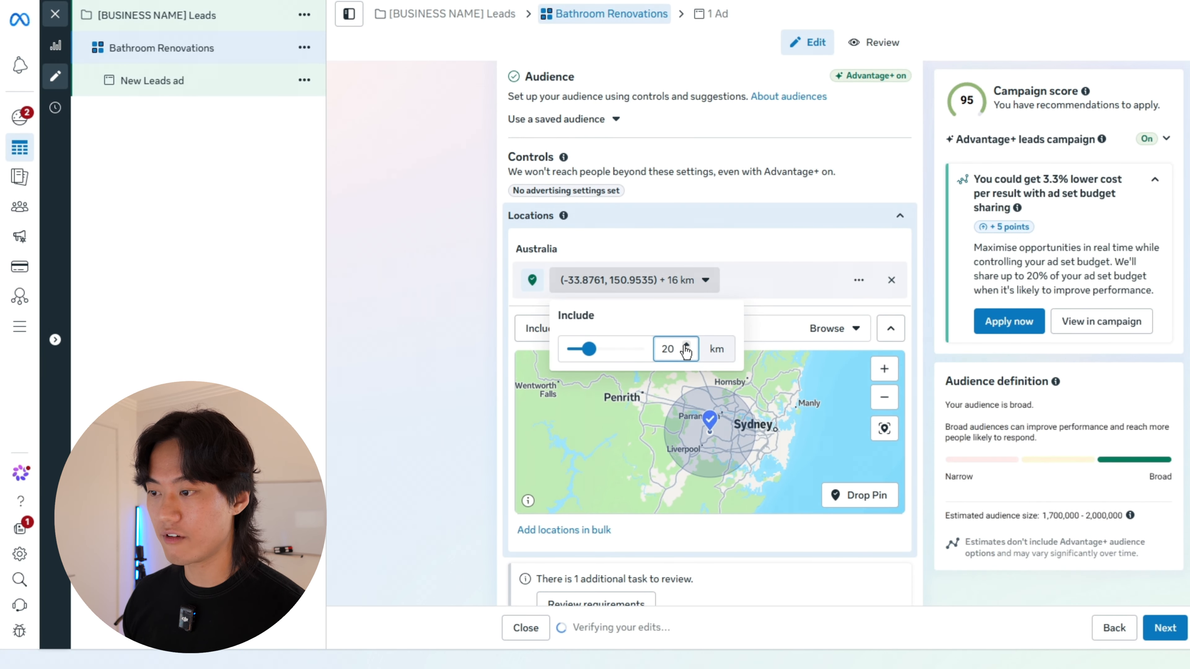
pyautogui.click(686, 346)
pyautogui.click(686, 346)
pyautogui.click(686, 346)
pyautogui.click(436, 345)
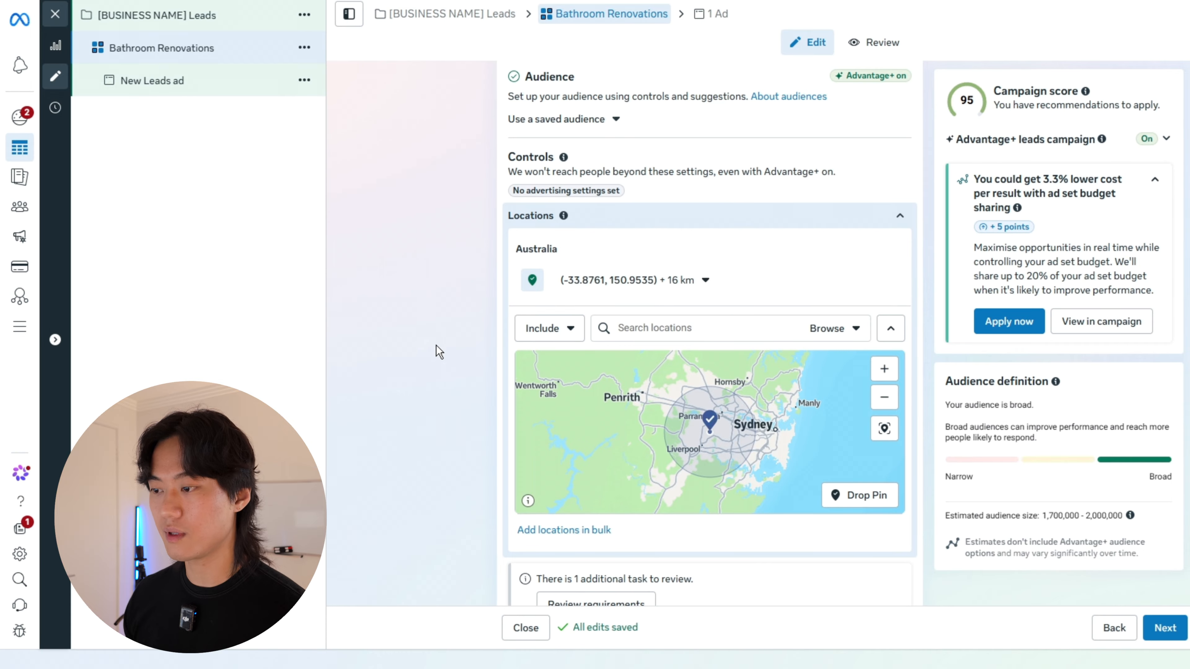
# Step: Reveal the additional audience controls and set the minimum age to 23
pyautogui.scroll(-2, 461, 388)
pyautogui.scroll(-5, 461, 388)
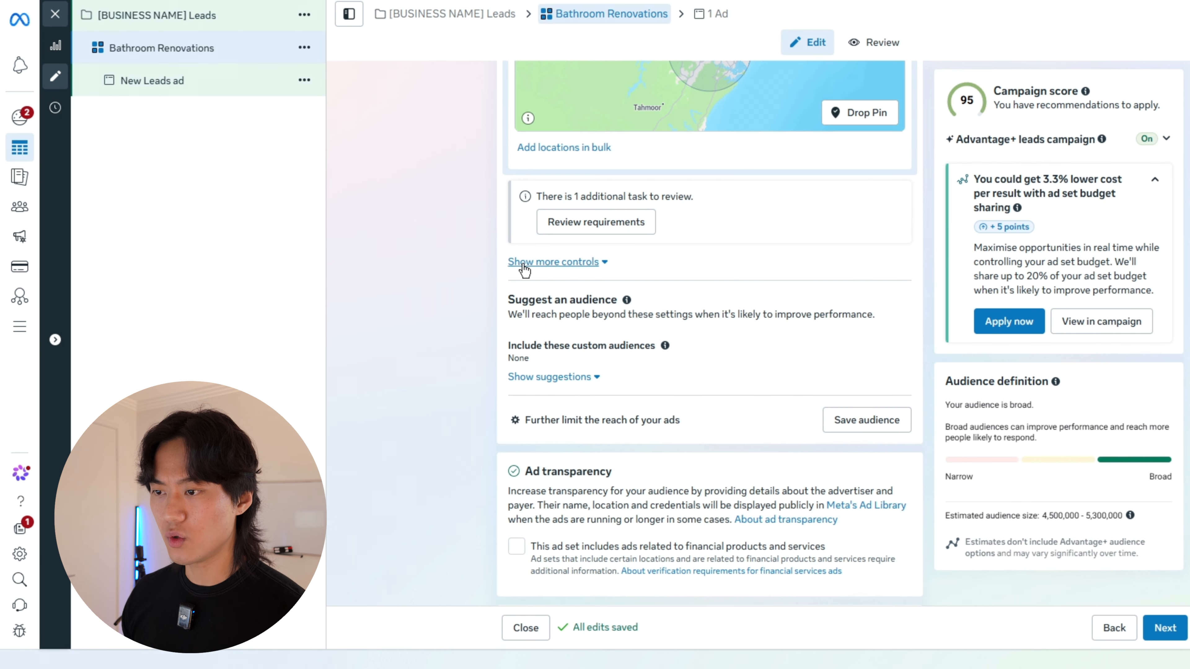
pyautogui.click(519, 263)
pyautogui.scroll(-1, 501, 277)
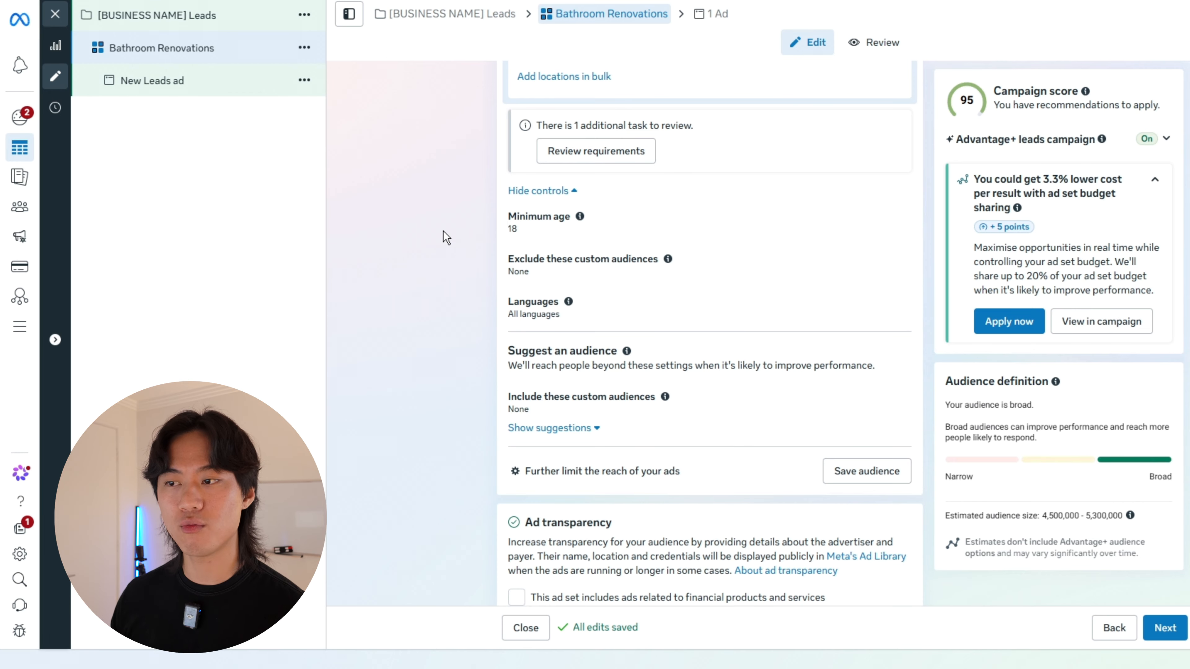
pyautogui.scroll(-5, 444, 231)
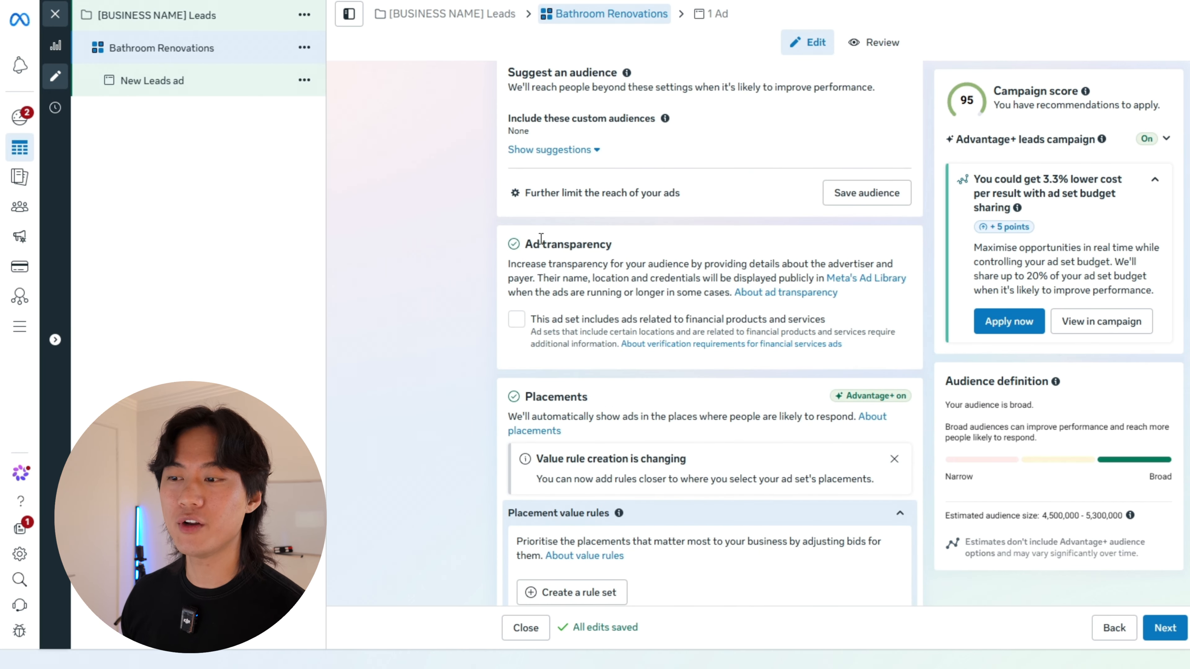
pyautogui.scroll(6, 438, 340)
pyautogui.click(571, 233)
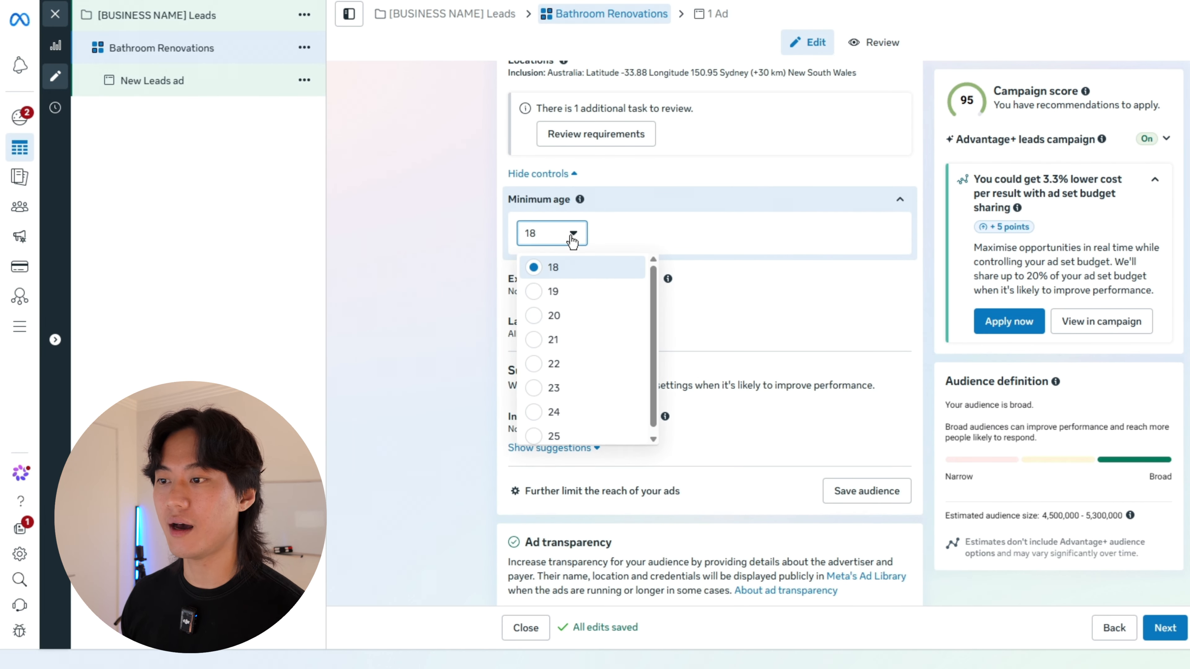
pyautogui.click(577, 386)
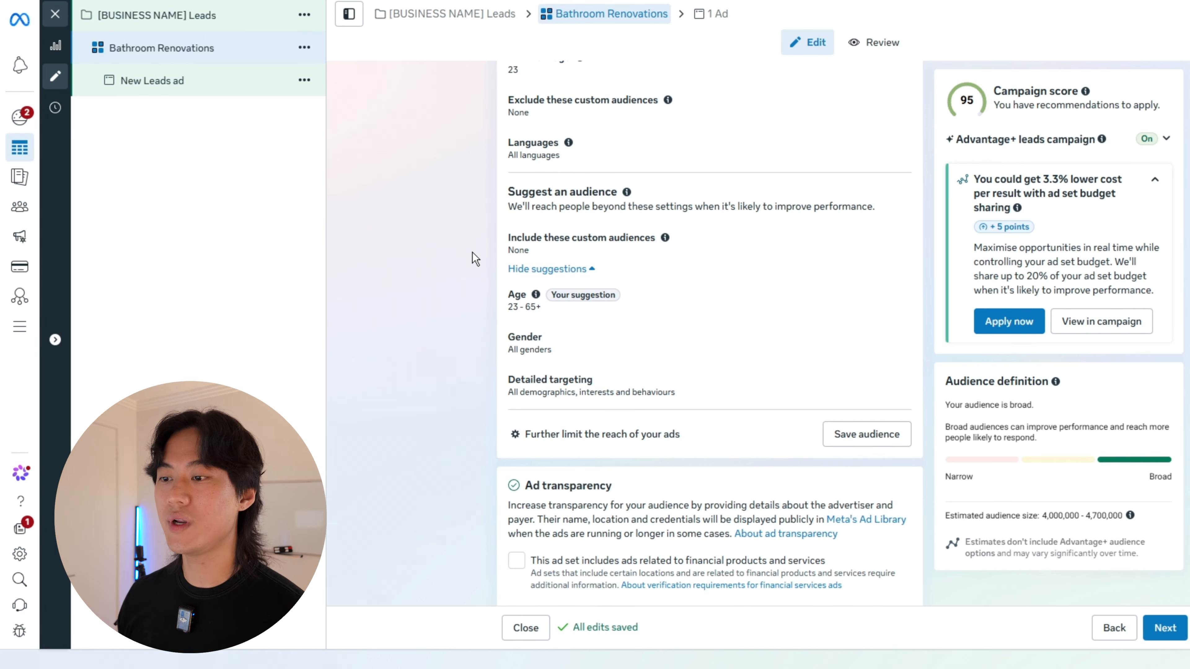
# Step: Add the interests Bathroom (architecture), Modern Bathroom and Kitchens & Bathrooms to the suggested audience's detailed targeting
pyautogui.scroll(-3, 472, 253)
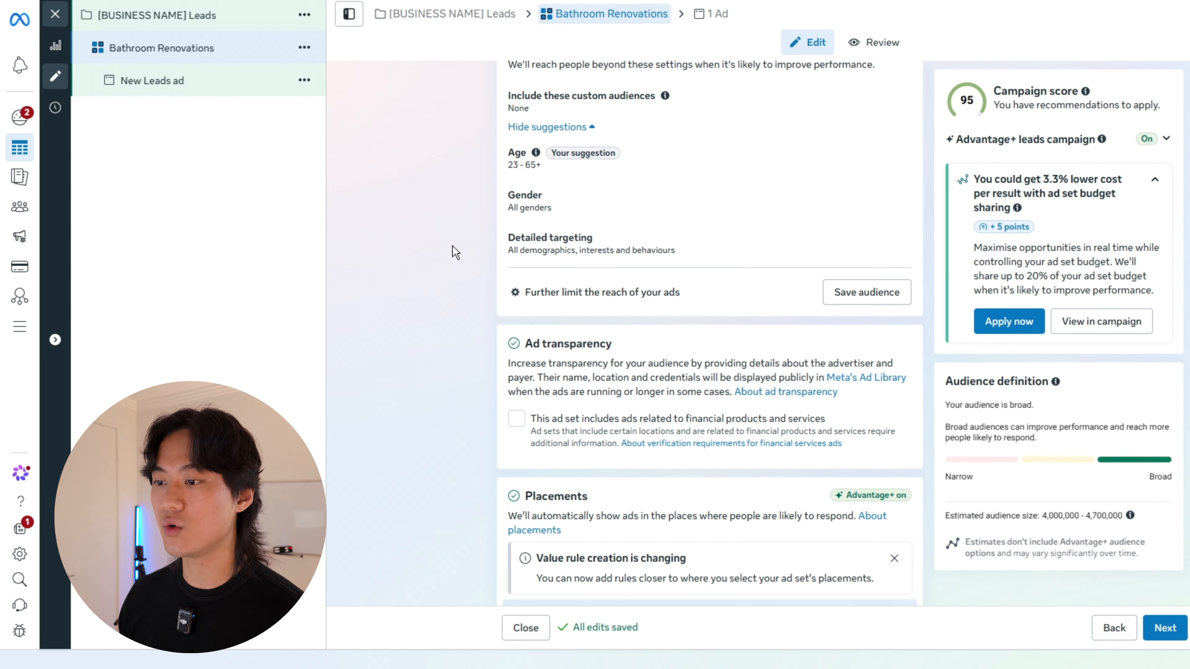
pyautogui.click(537, 249)
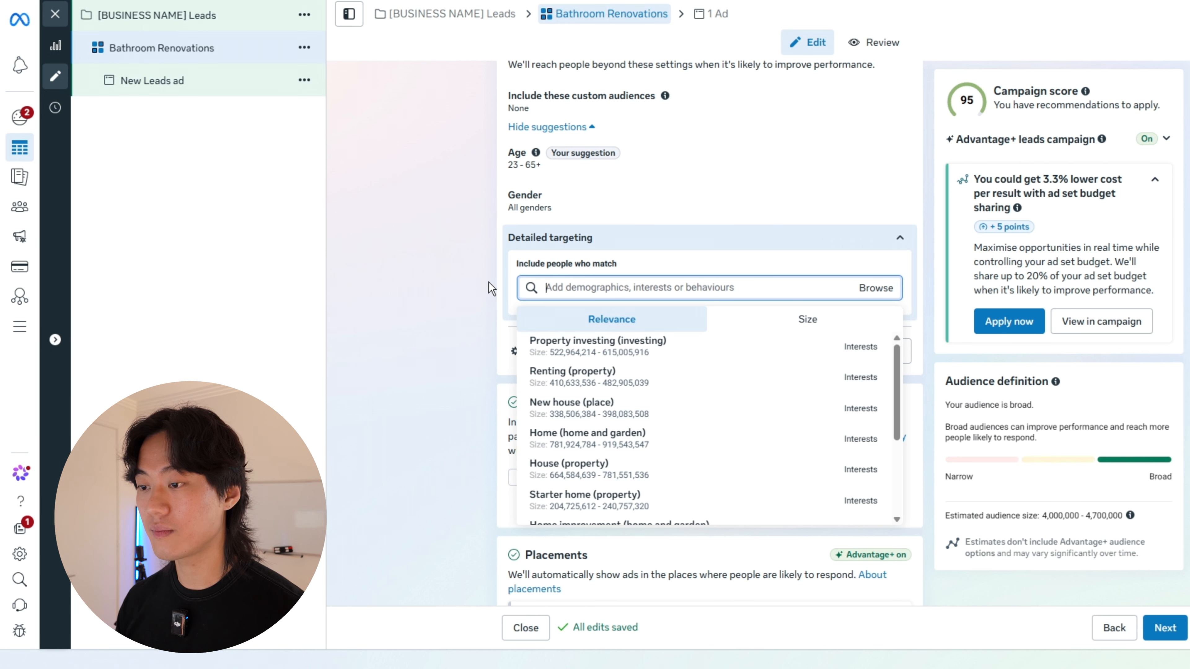
pyautogui.write('bathrooms')
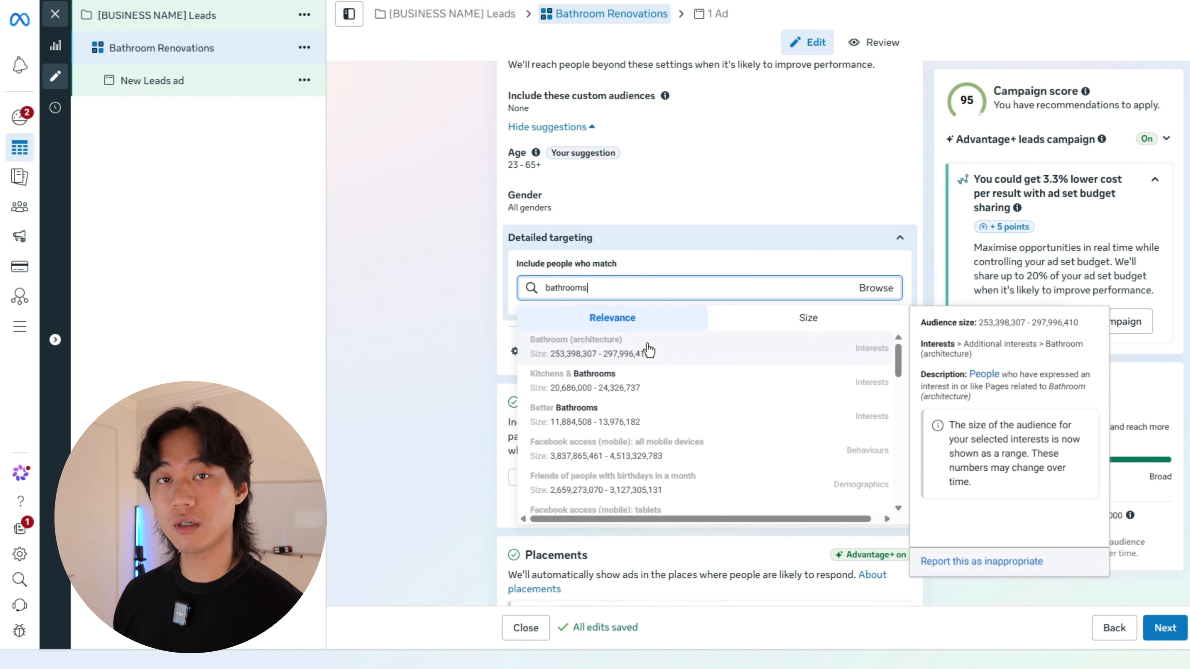
pyautogui.click(649, 349)
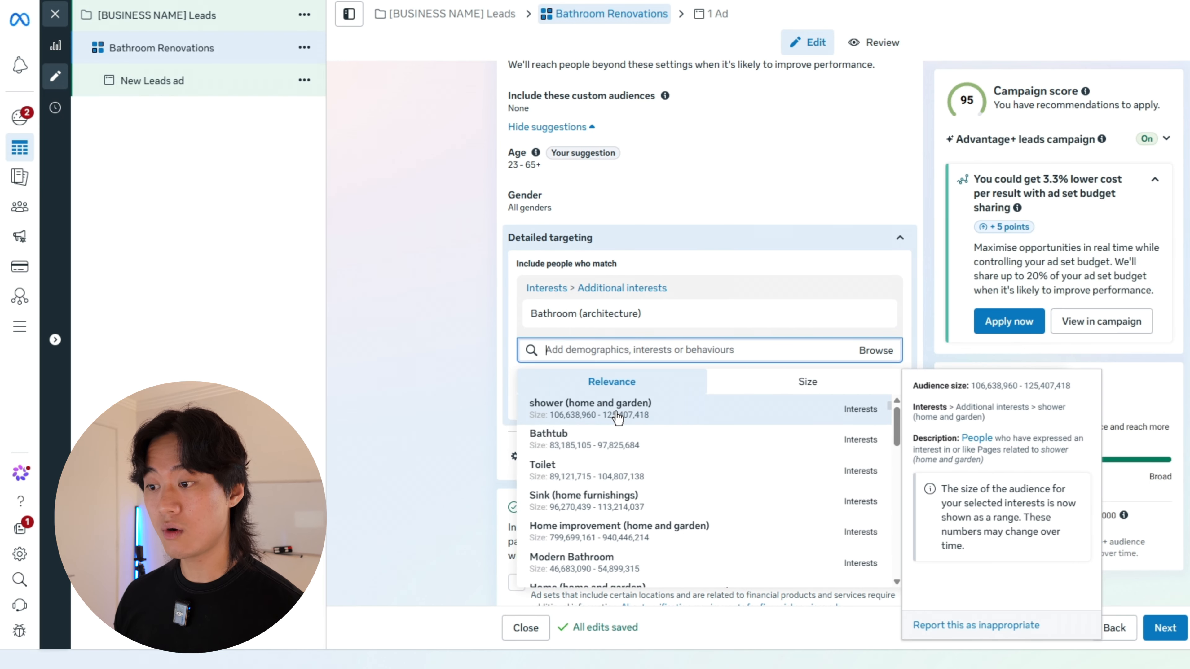
pyautogui.write('bathroom')
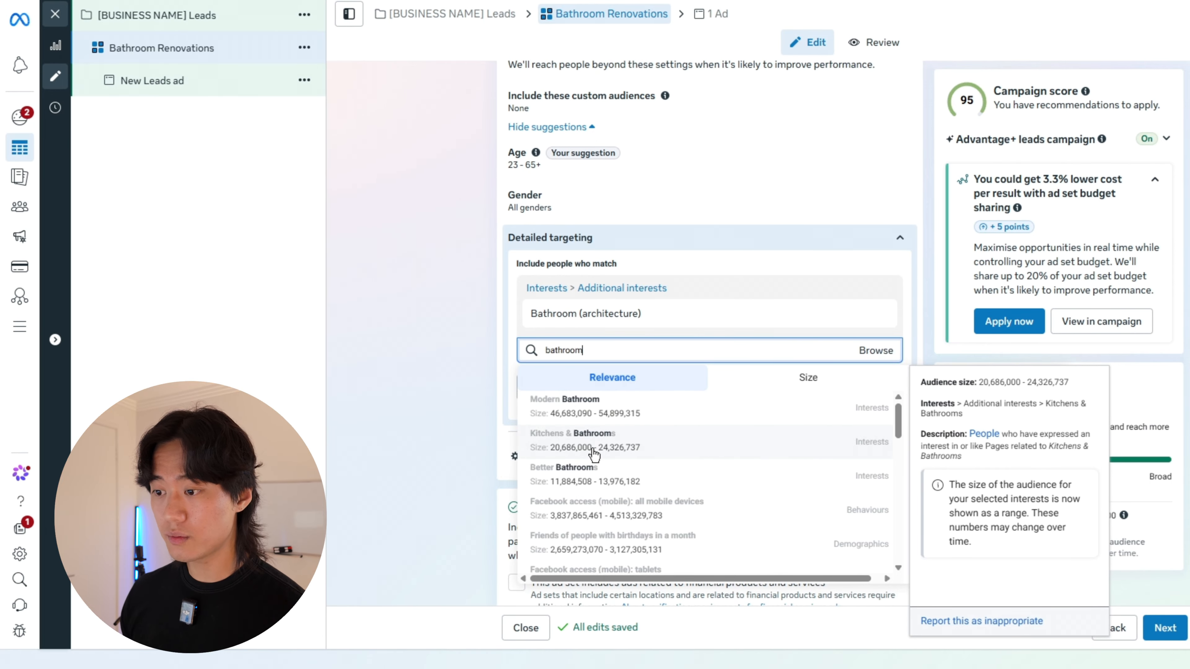
pyautogui.click(604, 412)
pyautogui.click(605, 379)
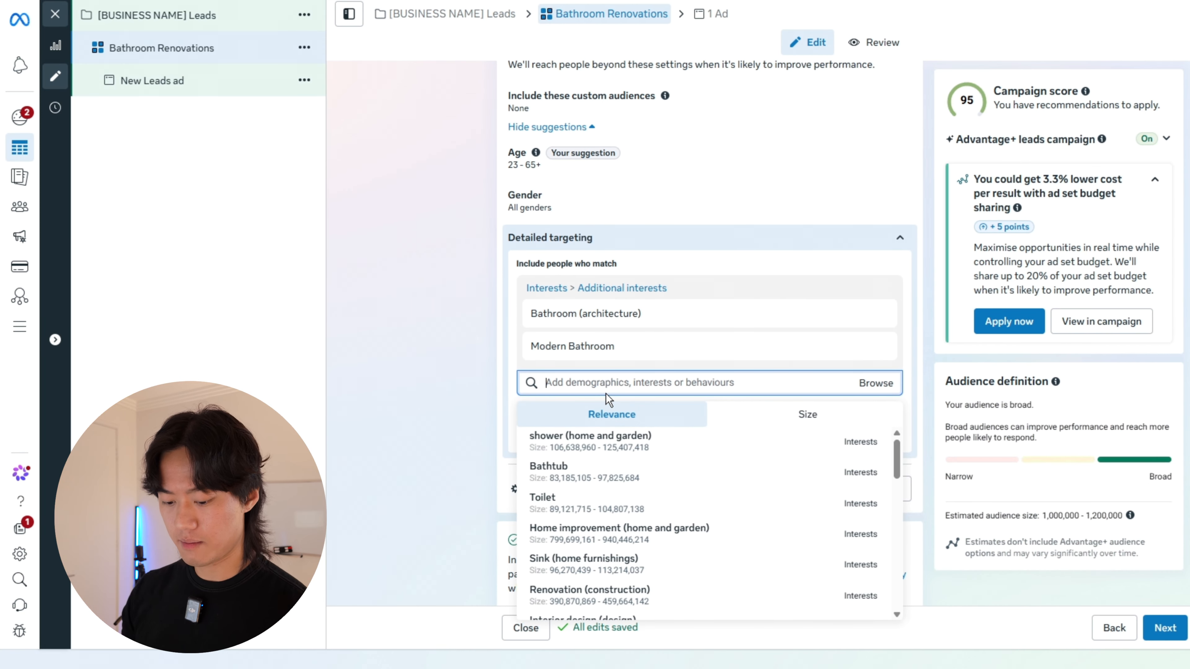
pyautogui.write('bathroom')
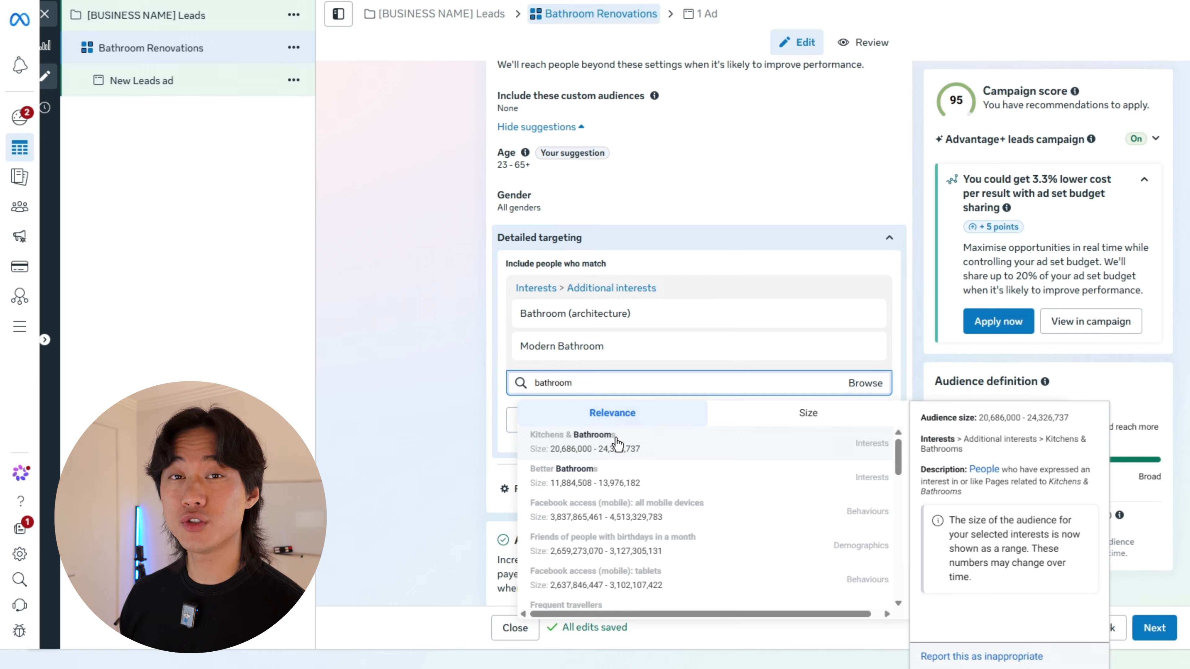
pyautogui.click(618, 442)
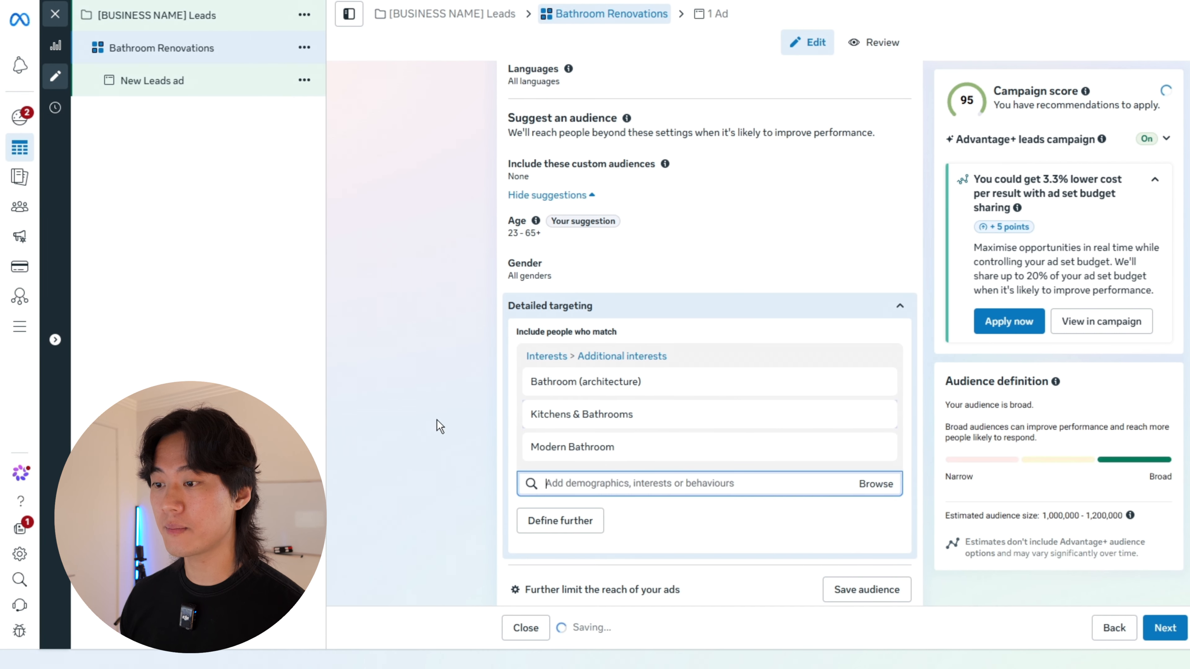
# Step: Narrow the detailed targeting to people who must also match the interest Home improvement (home & garden)
pyautogui.scroll(-2, 640, 443)
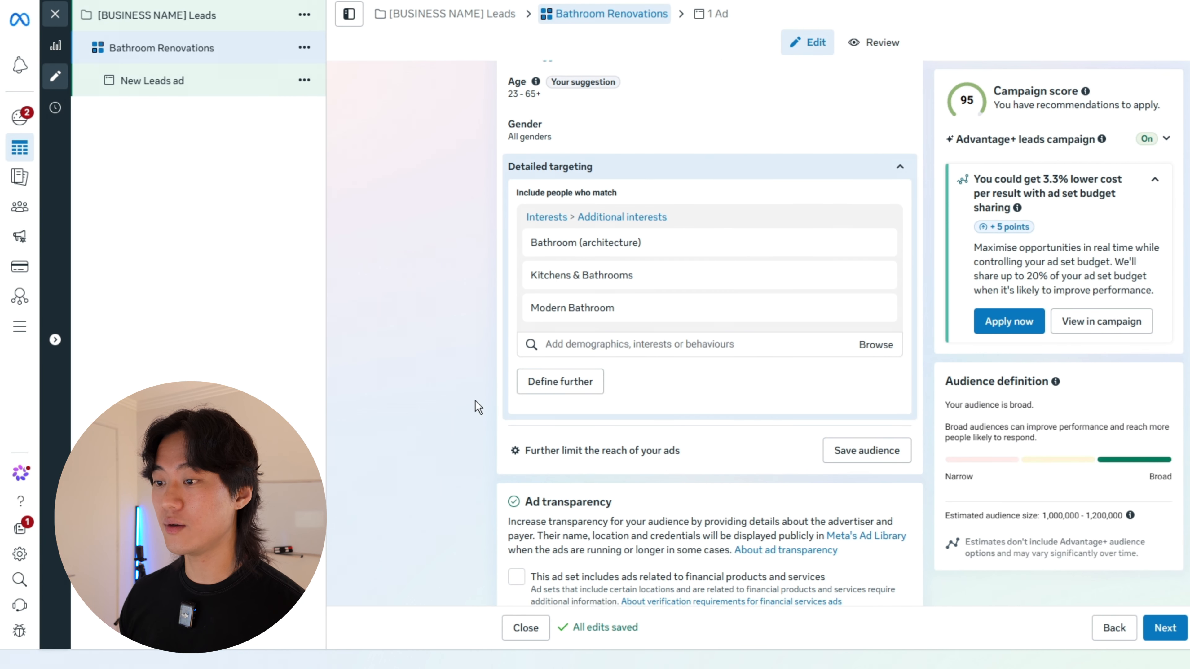
pyautogui.click(562, 382)
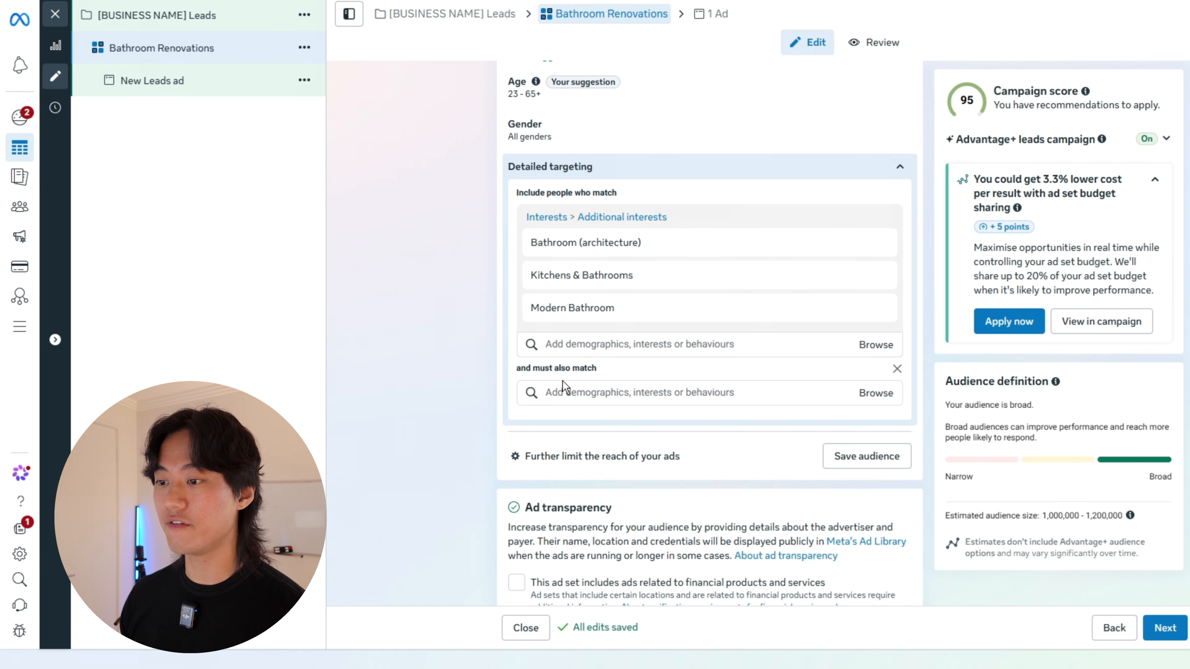
pyautogui.click(612, 394)
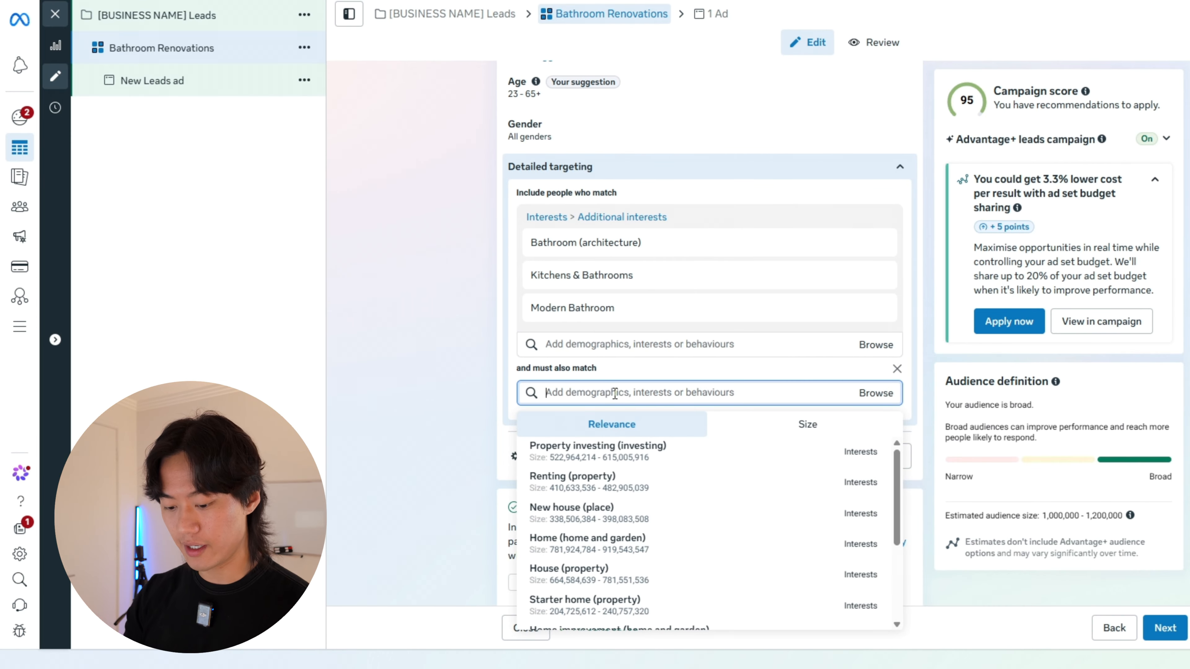
pyautogui.write('home')
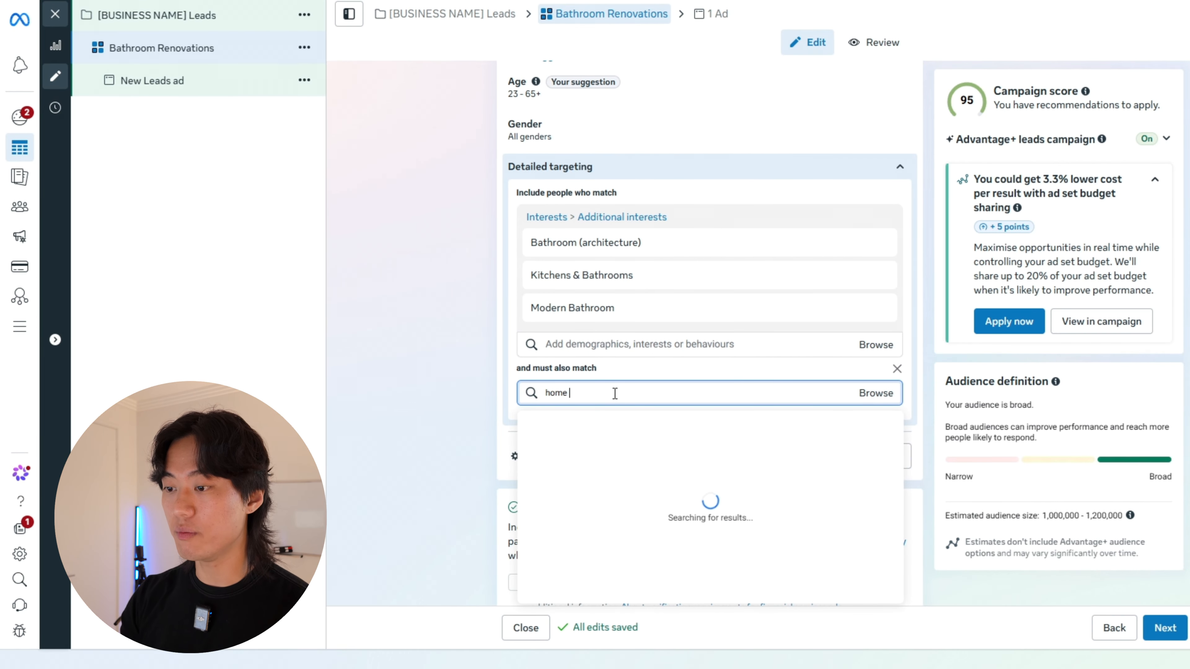
pyautogui.click(576, 521)
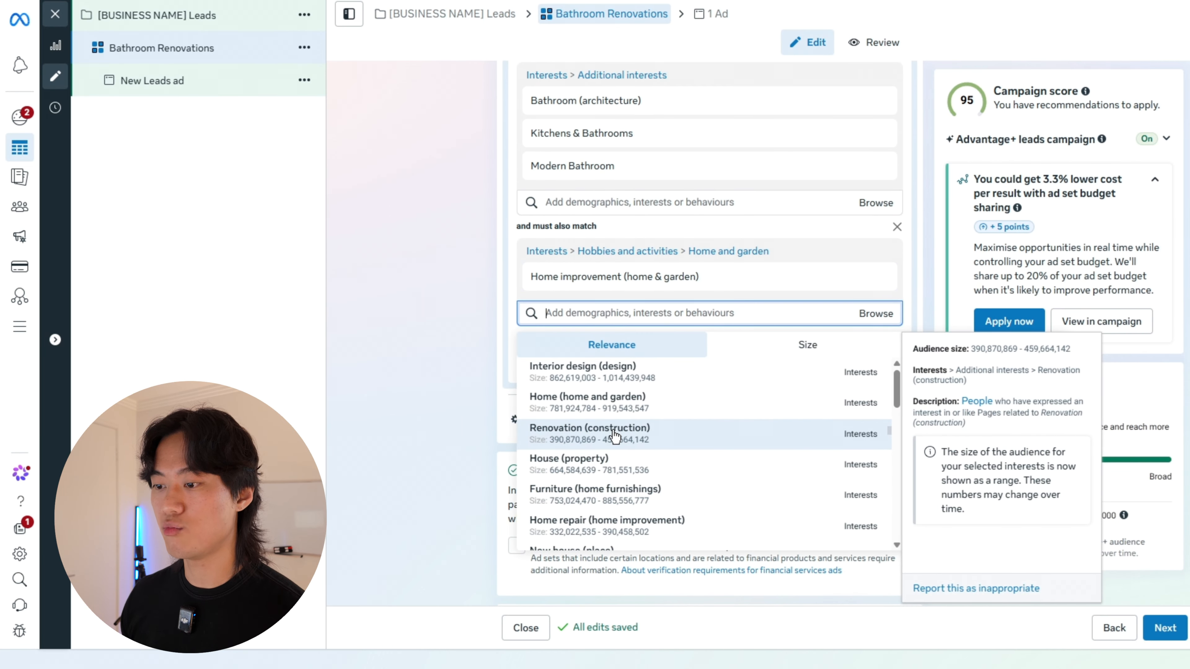
# Step: Exclude Audience Network from the ad set's platforms and disallow limited spending to excluded placements
pyautogui.scroll(-10, 610, 434)
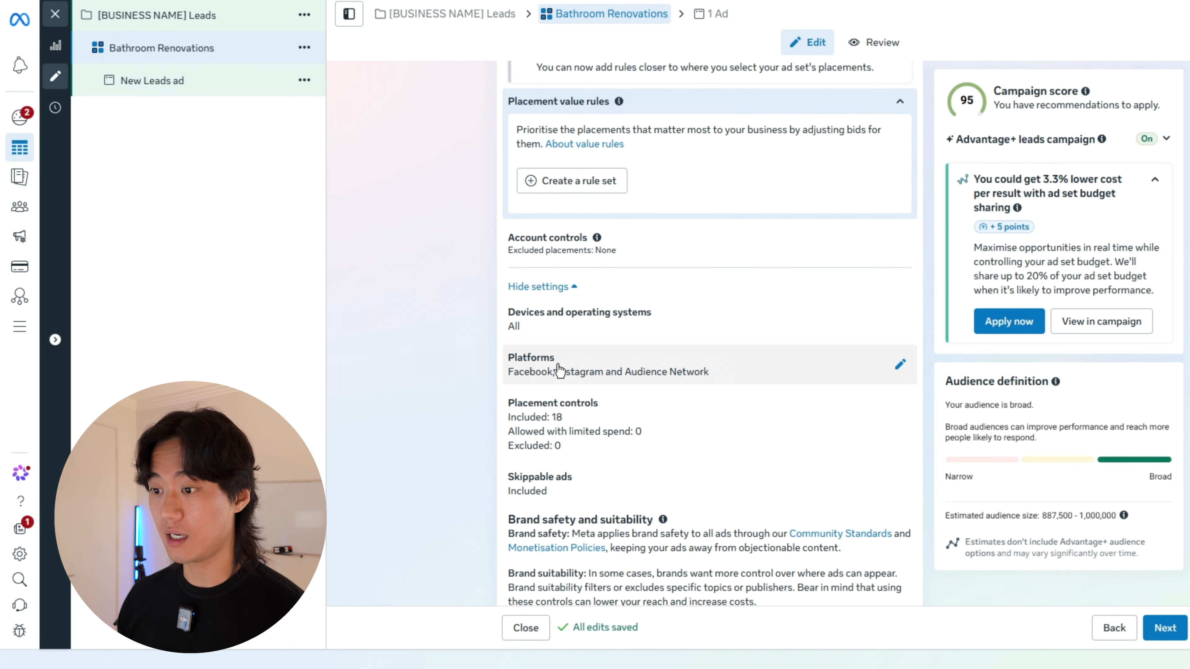
pyautogui.click(784, 394)
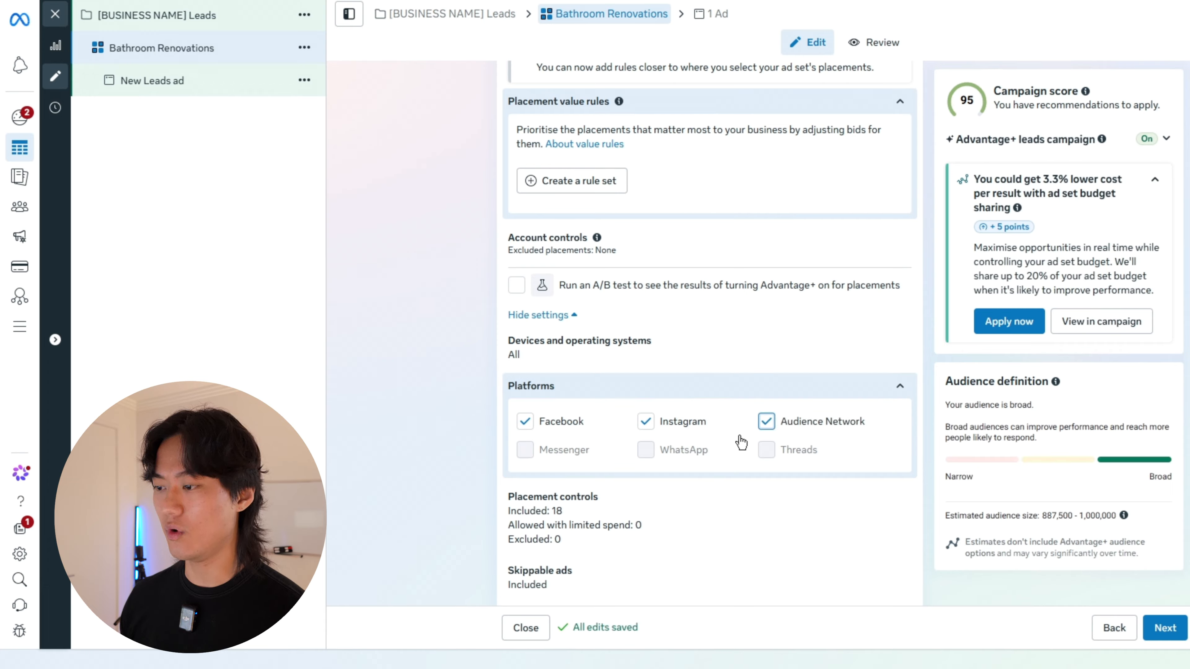
pyautogui.click(766, 424)
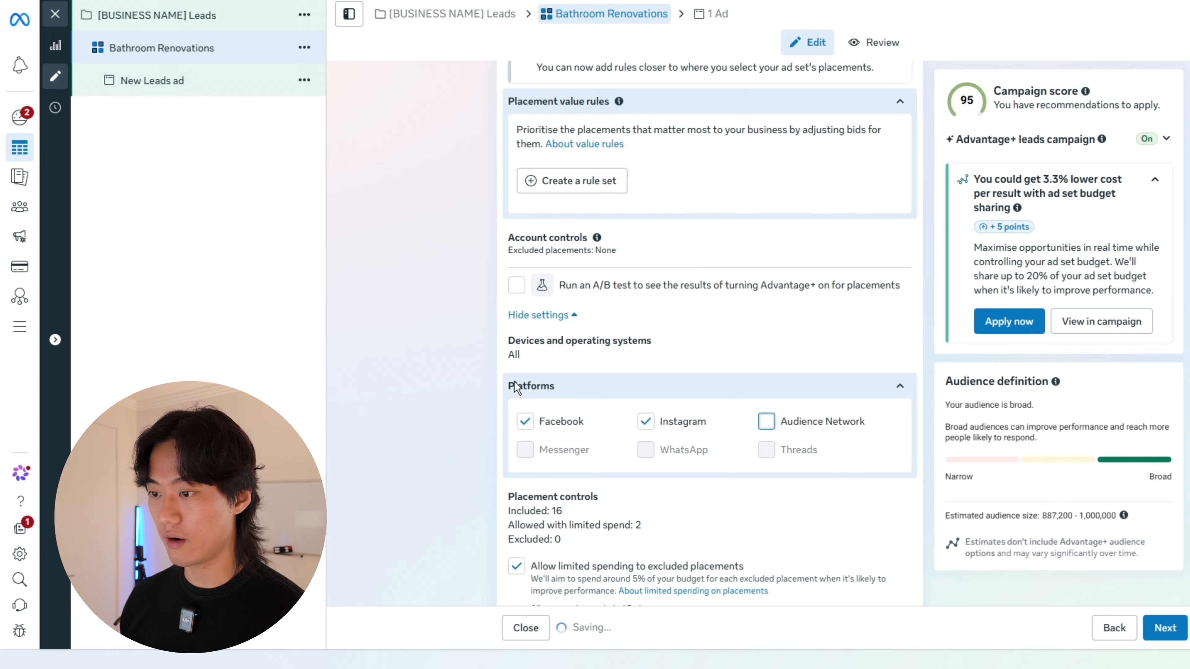
pyautogui.click(572, 392)
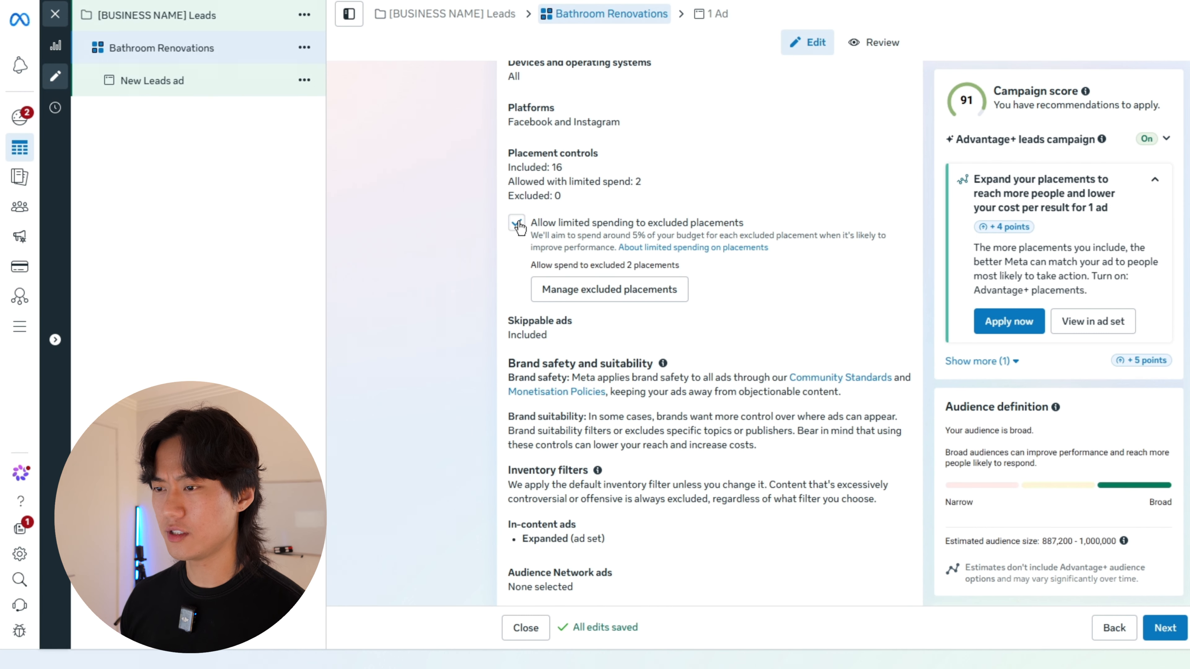
pyautogui.click(516, 224)
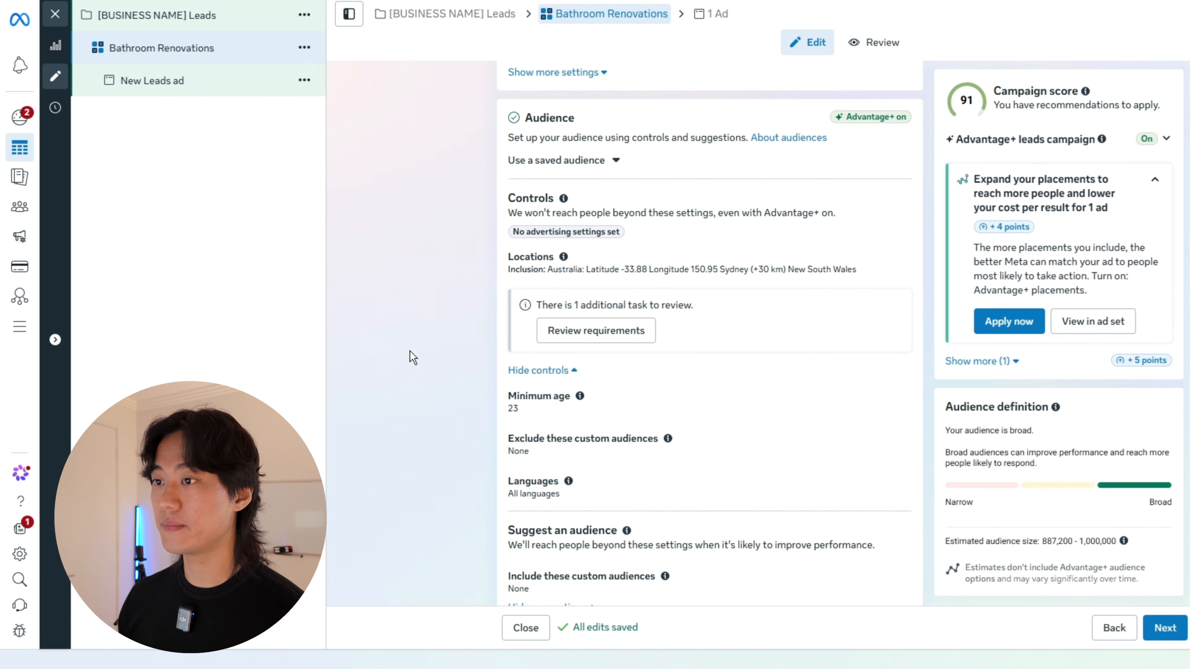
# Step: Open the ad under the Bathroom Renovations ad set and rename it Ad 1
pyautogui.scroll(10, 409, 357)
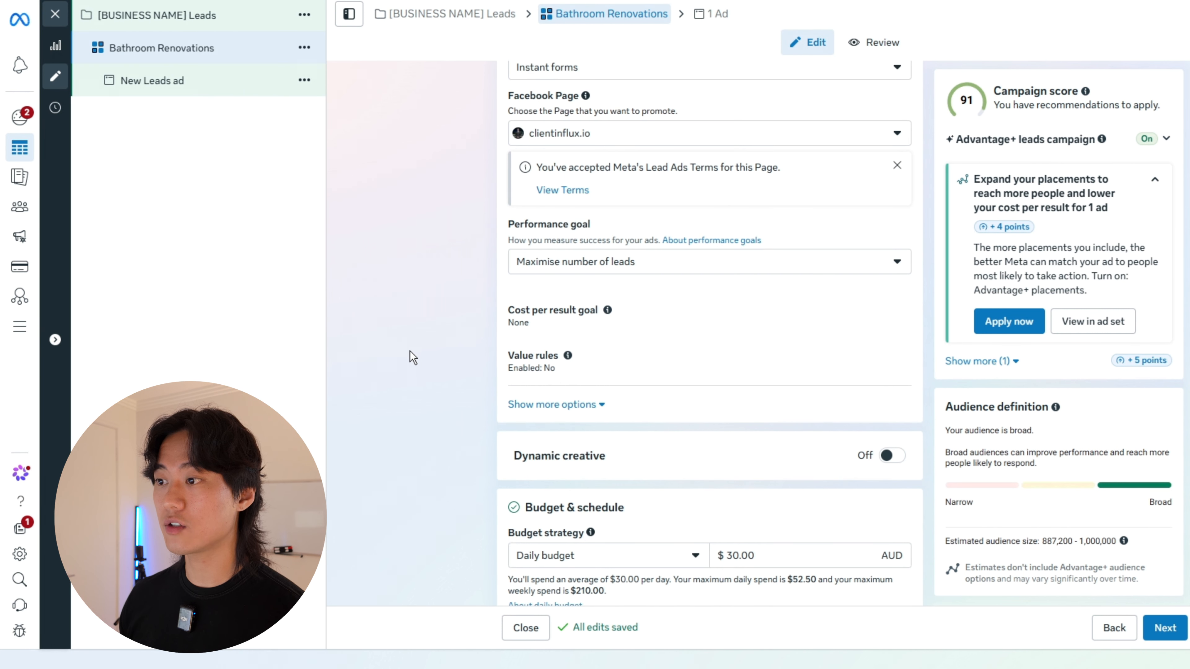
pyautogui.click(204, 84)
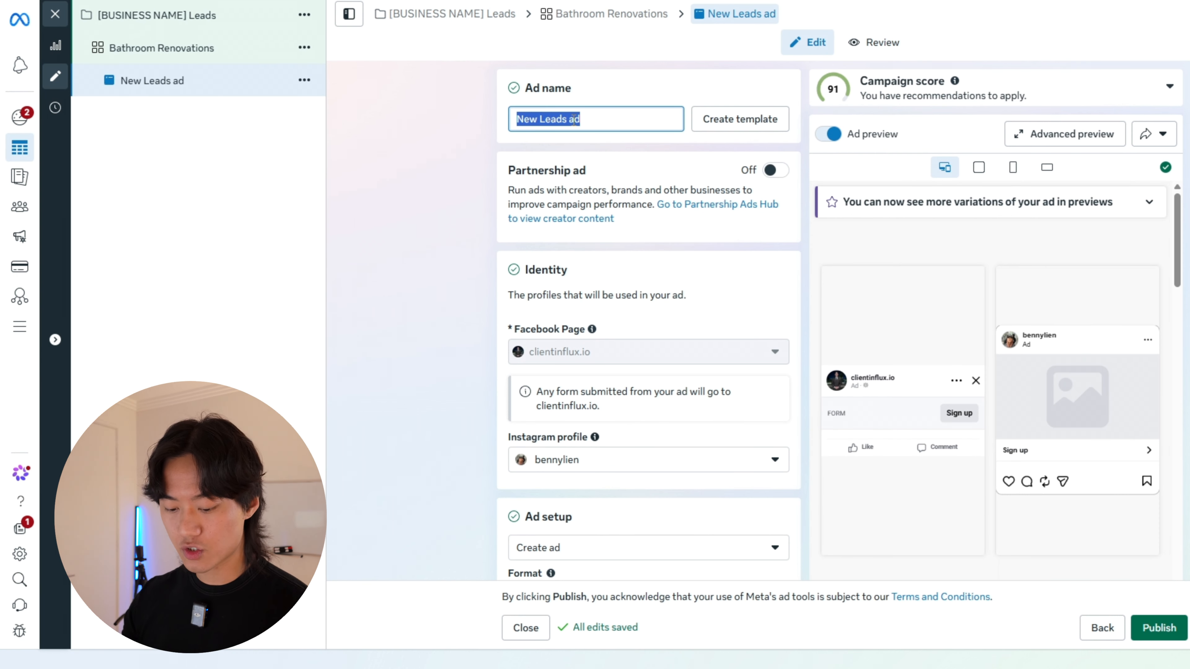
pyautogui.write('Ad 1')
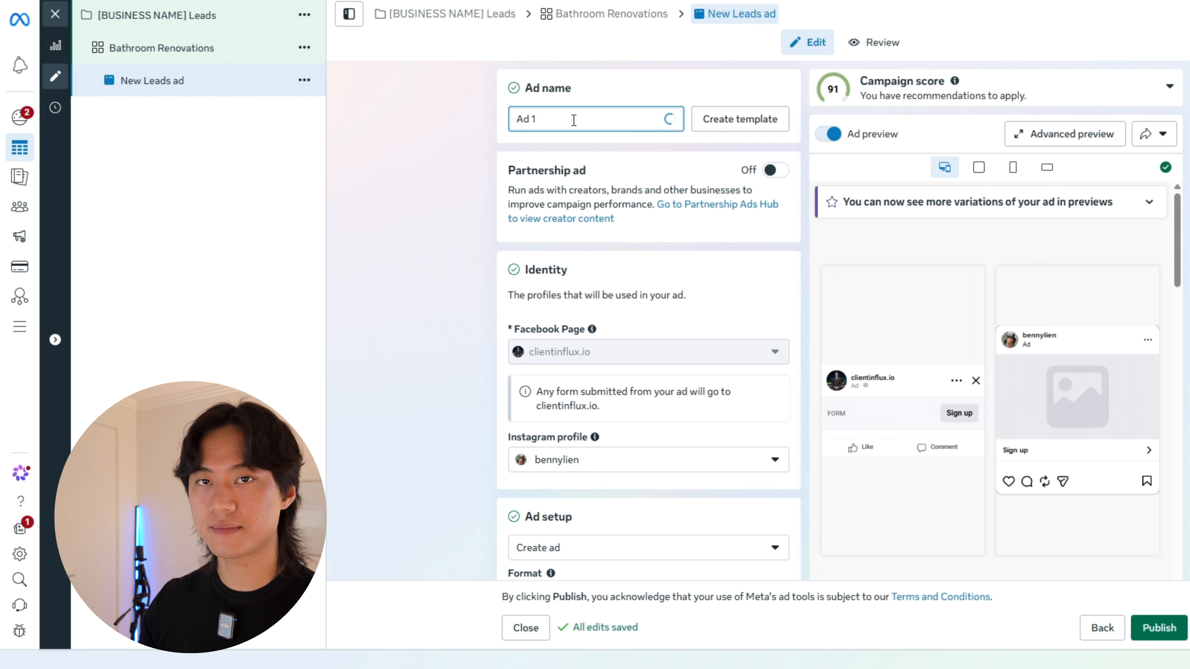
# Step: Set up the ad creative as a video ad using the first account video, the 2160 × 3840 VIDEO AD clip
pyautogui.scroll(-15, 432, 263)
pyautogui.scroll(-2, 432, 262)
pyautogui.scroll(2, 431, 263)
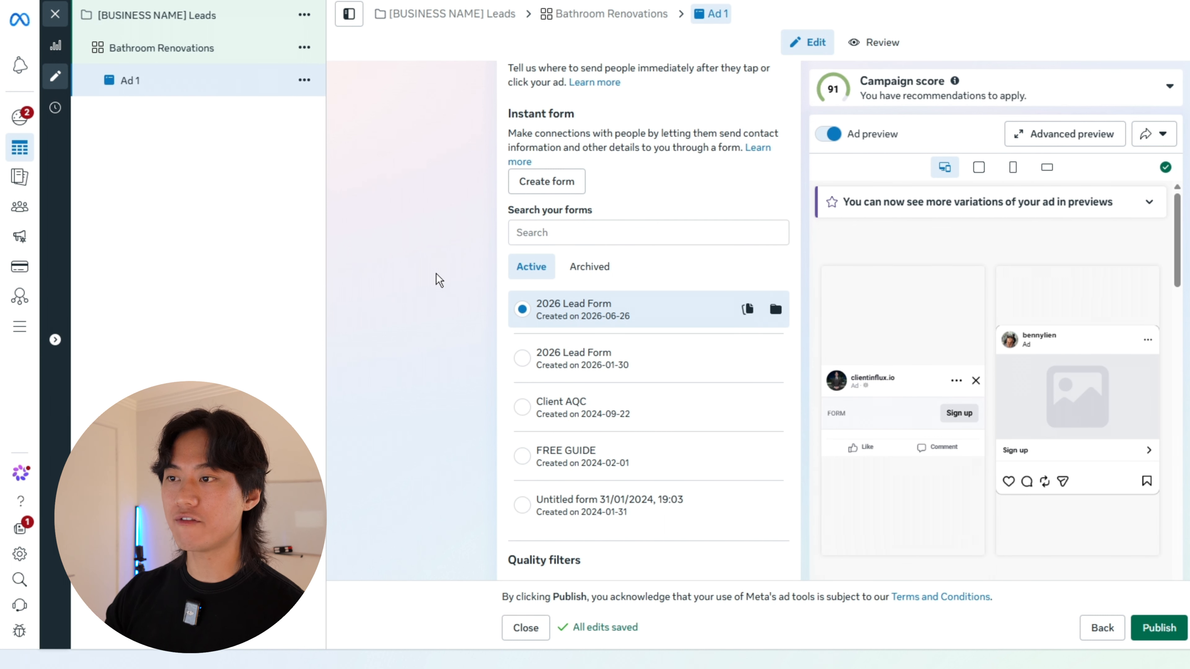
pyautogui.scroll(-10, 453, 277)
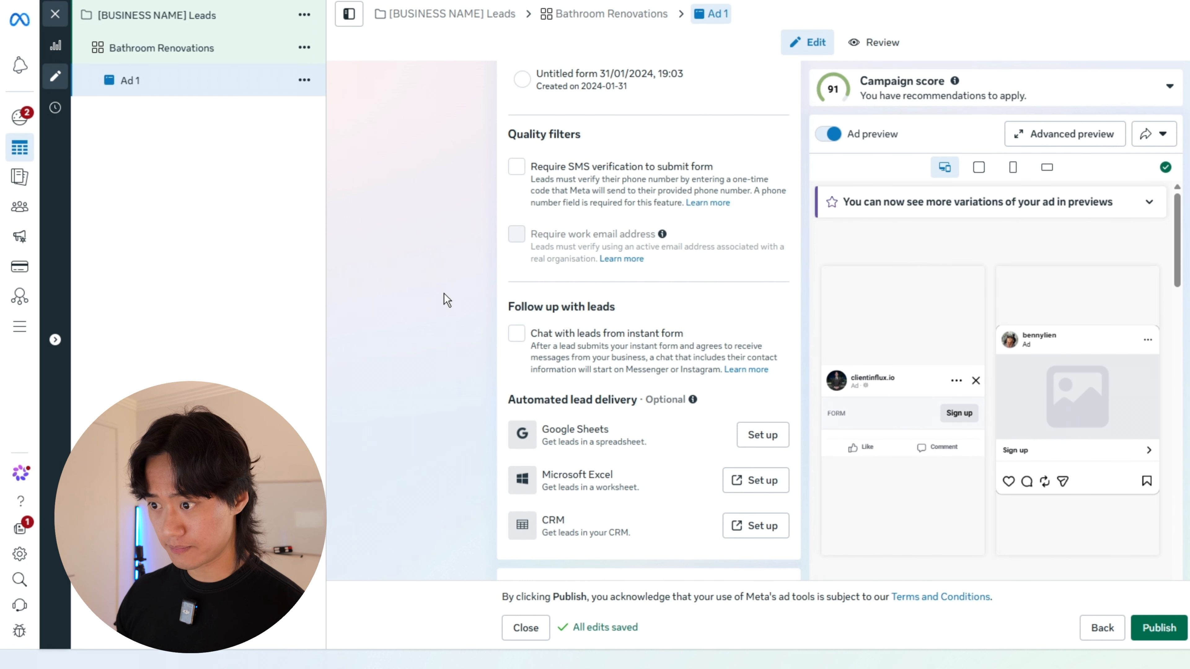
pyautogui.scroll(-6, 447, 280)
pyautogui.scroll(3, 447, 278)
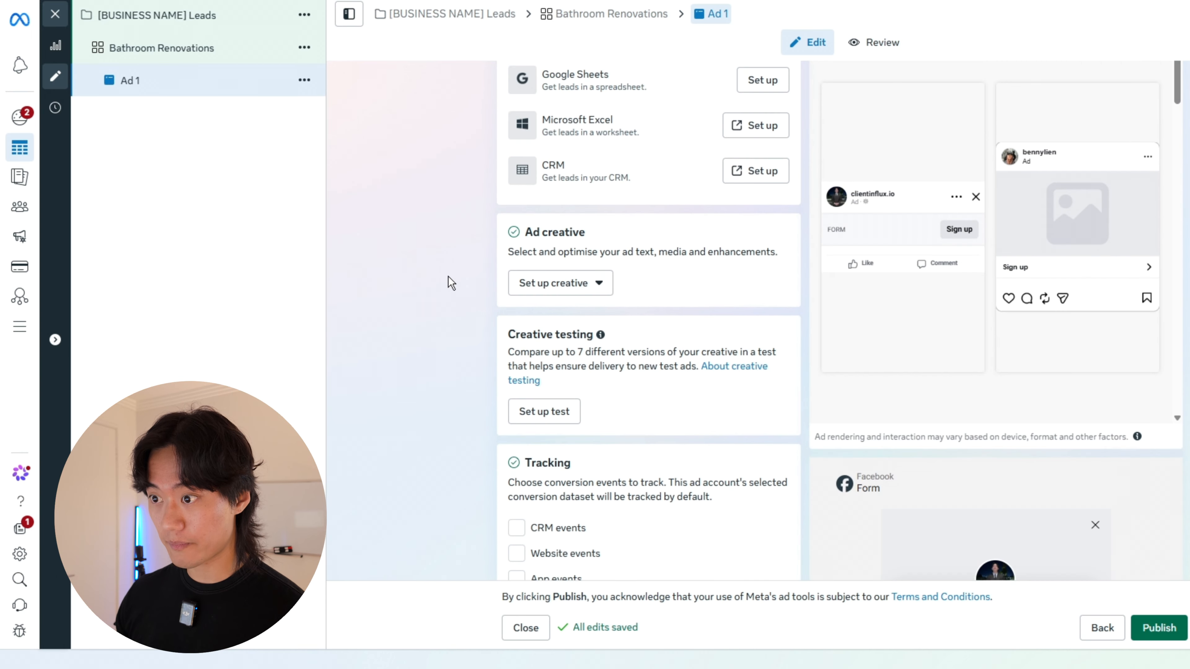
pyautogui.click(567, 283)
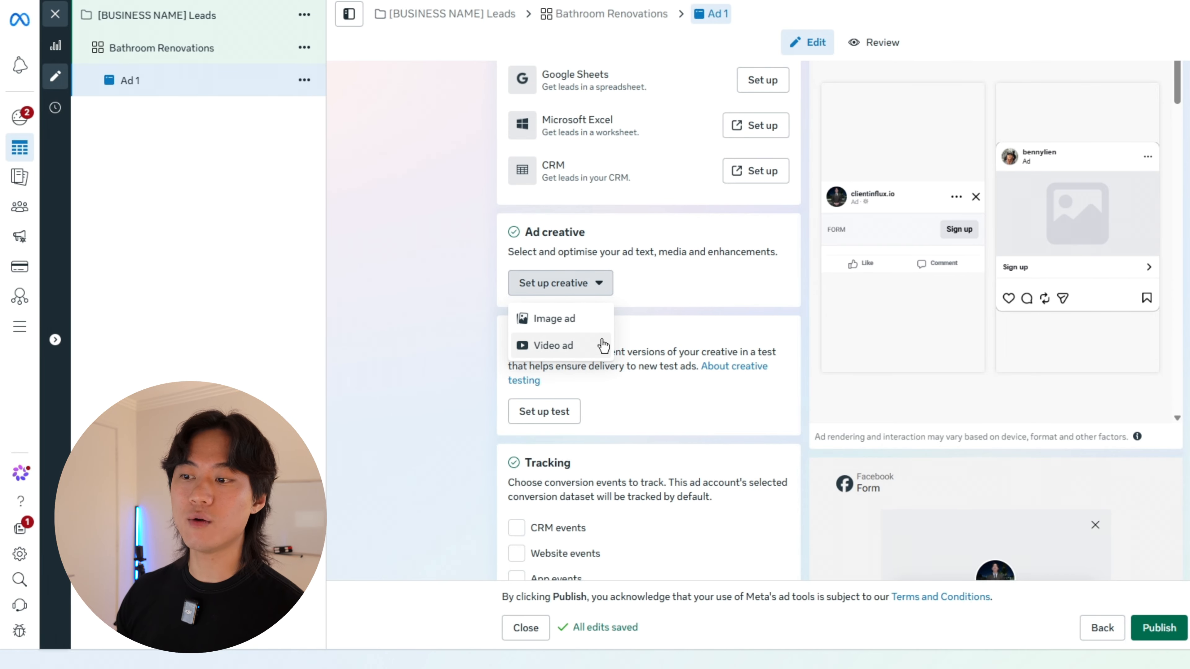
pyautogui.click(599, 347)
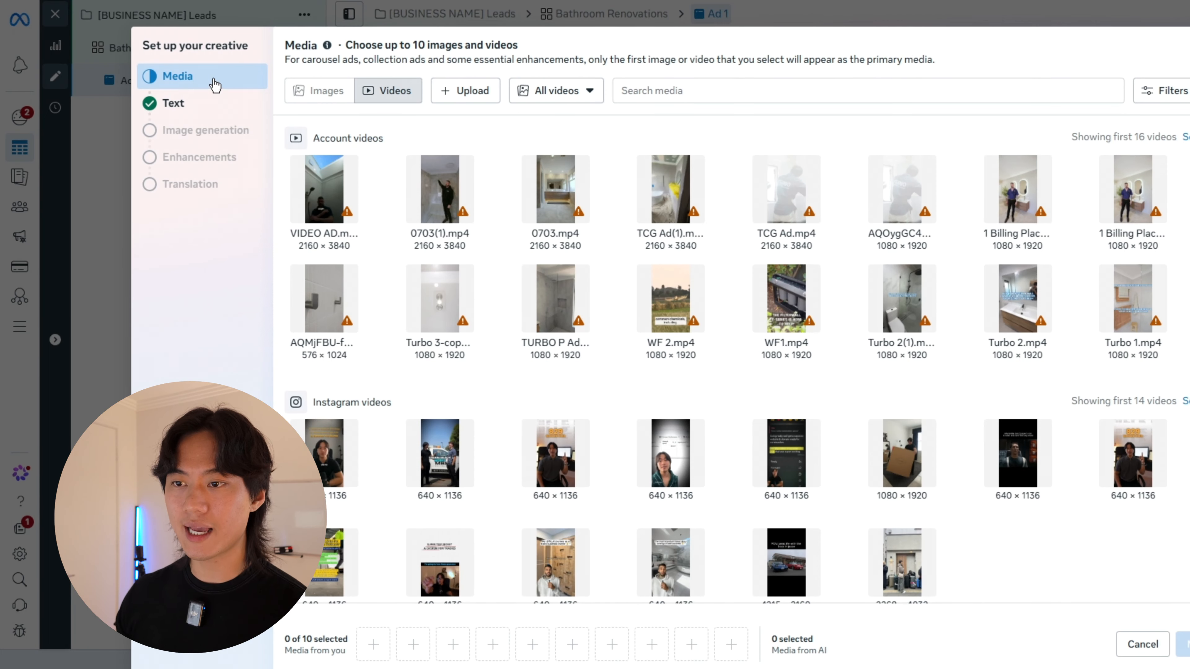
pyautogui.click(323, 189)
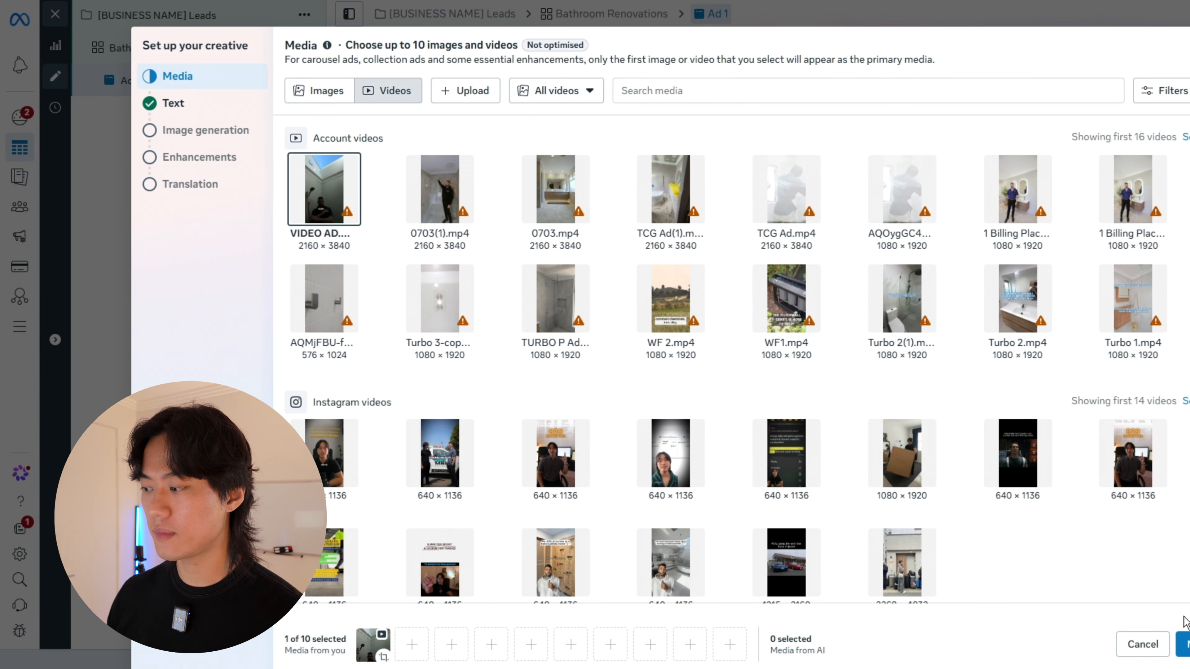
pyautogui.click(1183, 645)
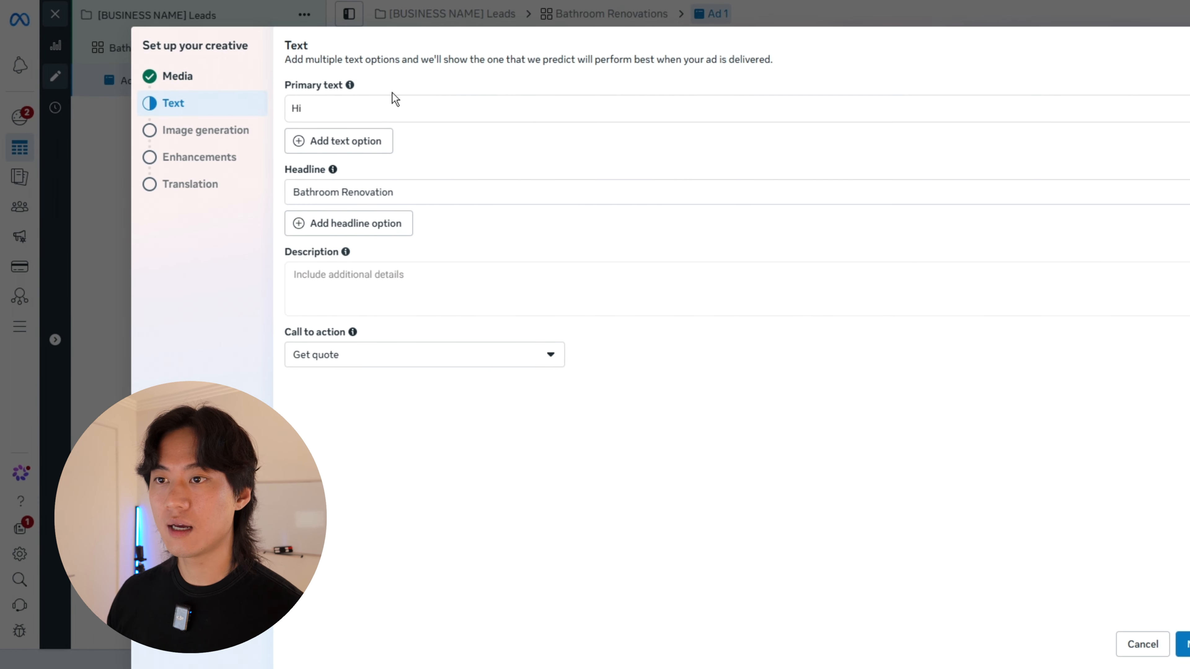
# Step: Keep the primary text Hi, the headline Bathroom Renovation and the call to action Get quote, and continue to image generation
pyautogui.click(328, 106)
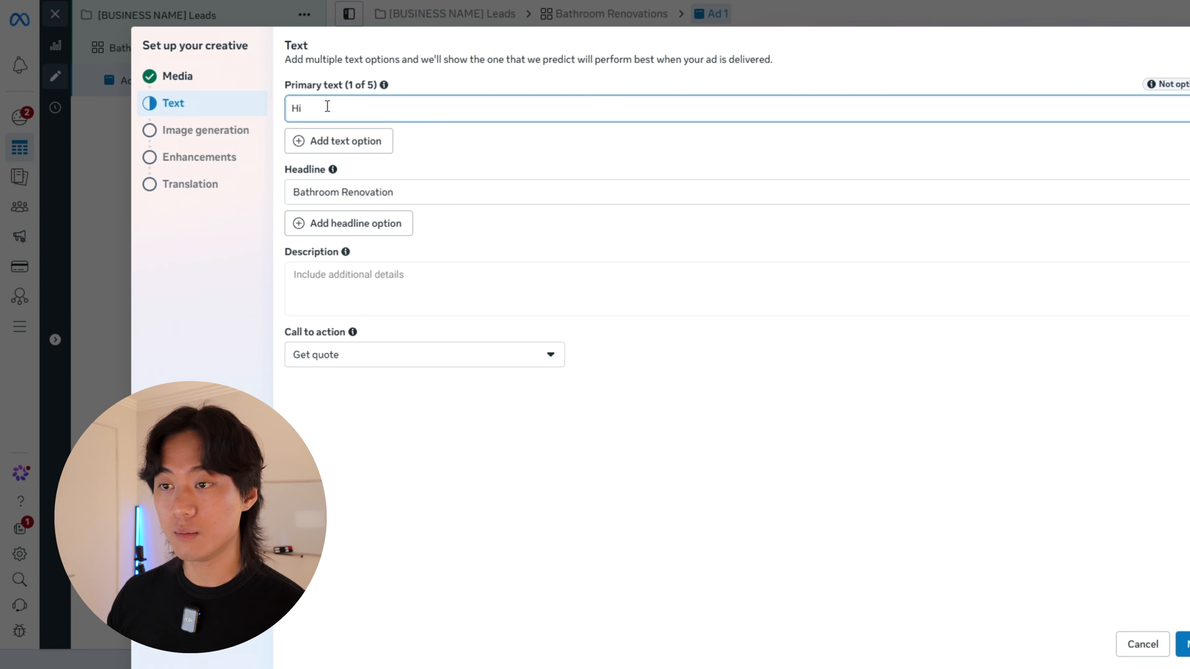
pyautogui.click(485, 166)
pyautogui.click(386, 193)
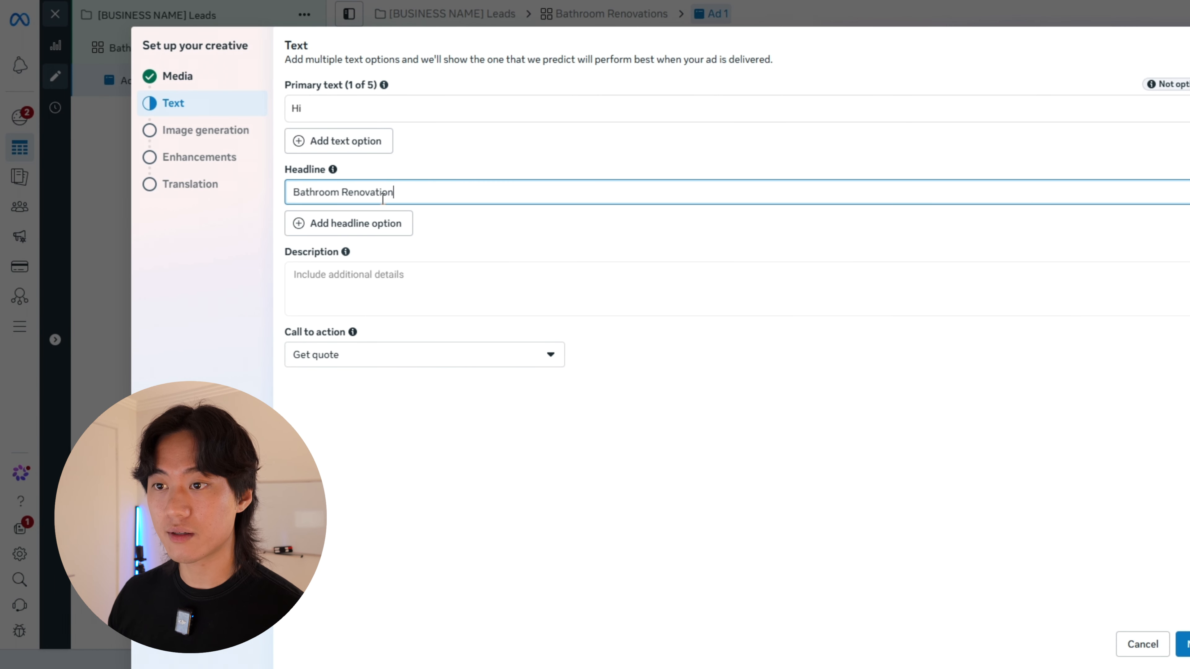
pyautogui.click(592, 245)
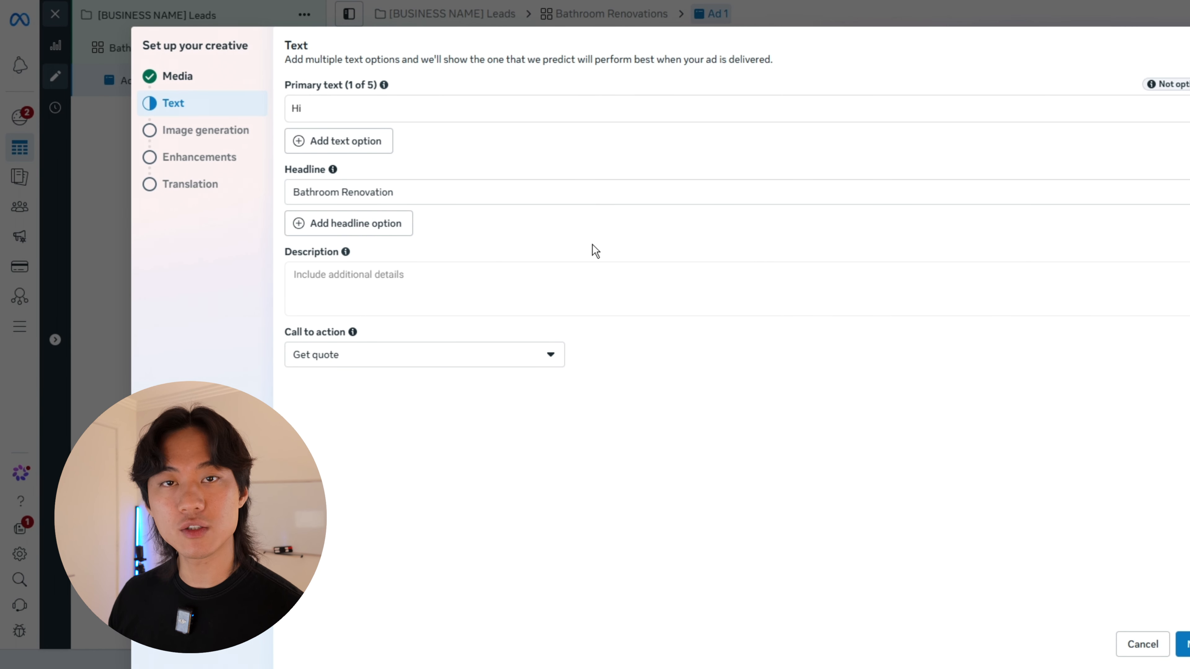
pyautogui.click(298, 349)
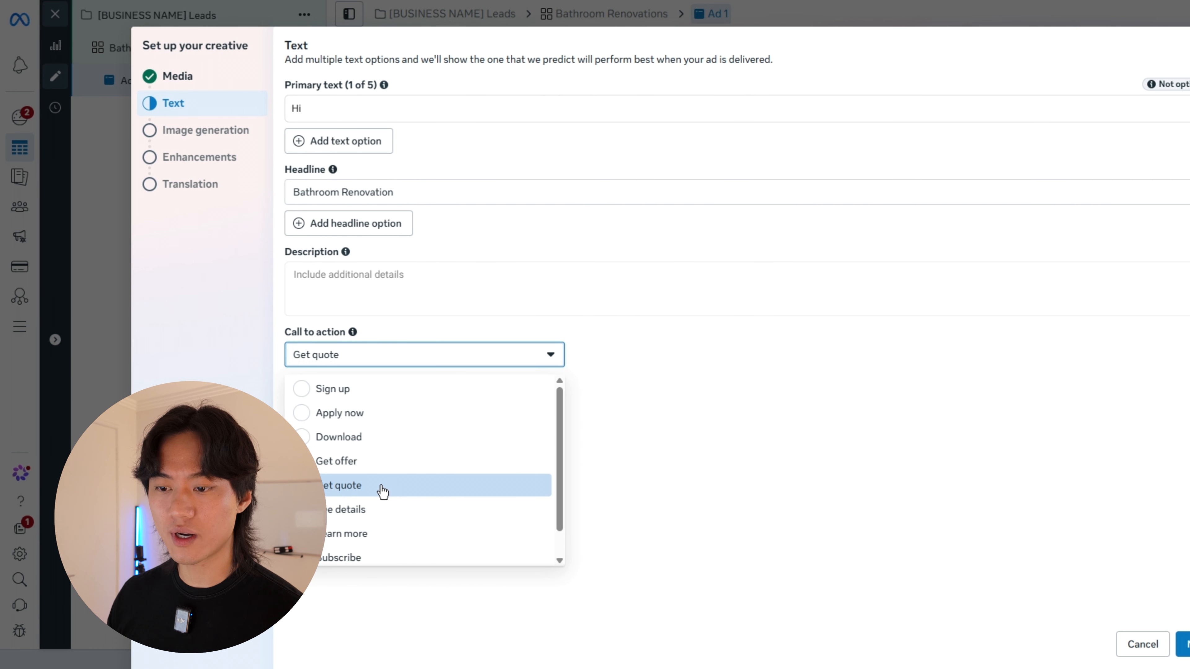
pyautogui.click(796, 487)
pyautogui.click(1186, 644)
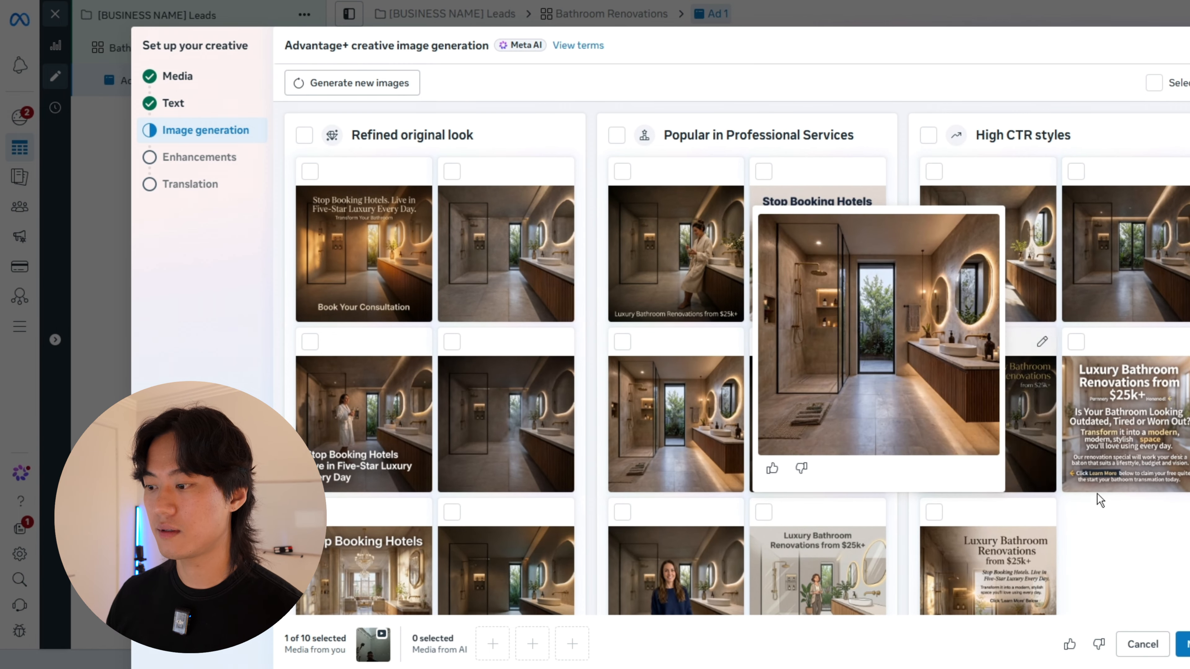
# Step: Look through the AI-generated image variations and continue to the enhancements without selecting any of them
pyautogui.scroll(-2, 1116, 511)
pyautogui.scroll(2, 1115, 535)
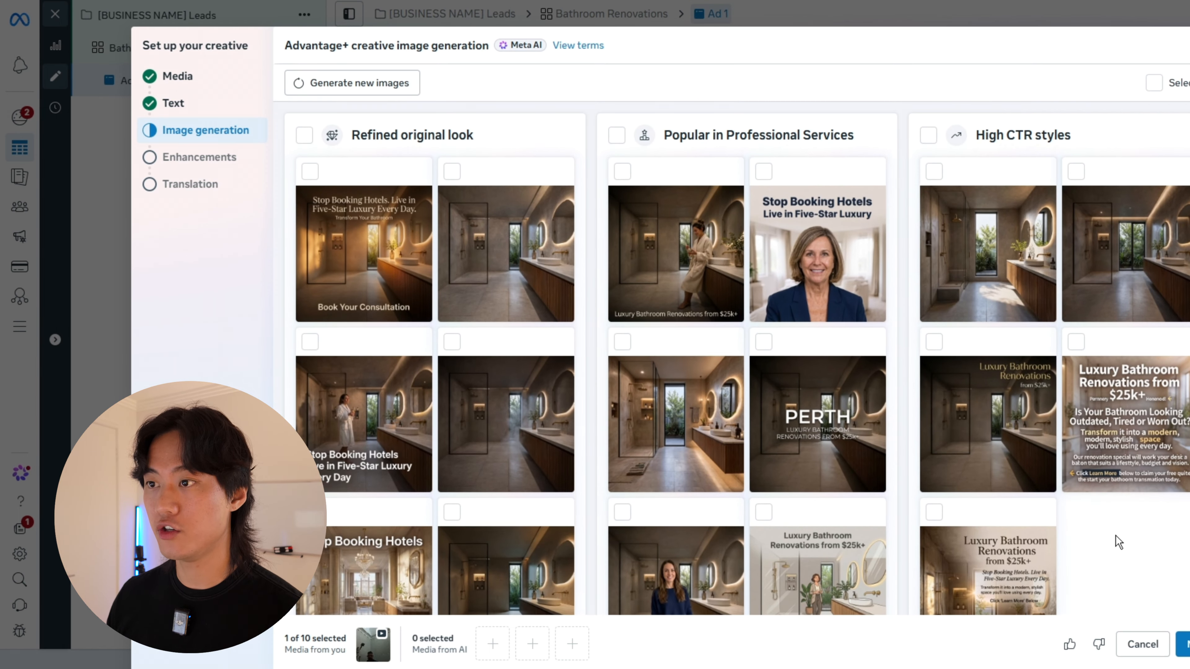
pyautogui.scroll(-2, 1153, 560)
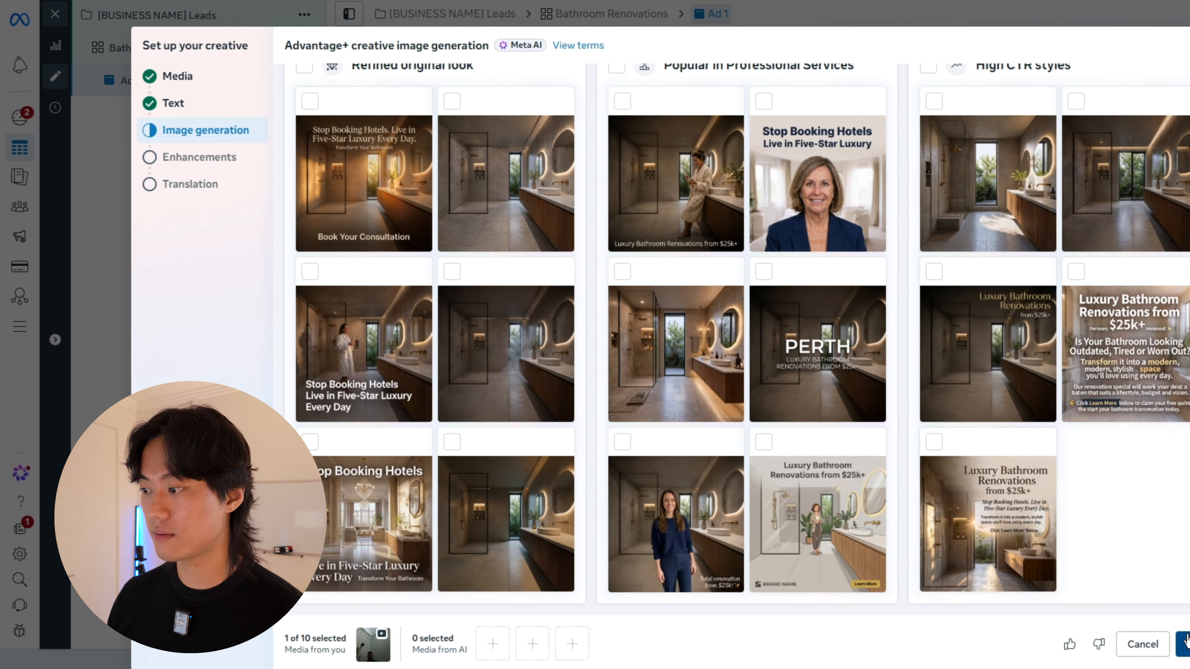
pyautogui.click(1184, 642)
# Step: Leave the offered Advantage+ creative enhancements off, finish the creative setup and review the ad's creative settings
pyautogui.scroll(-6, 973, 409)
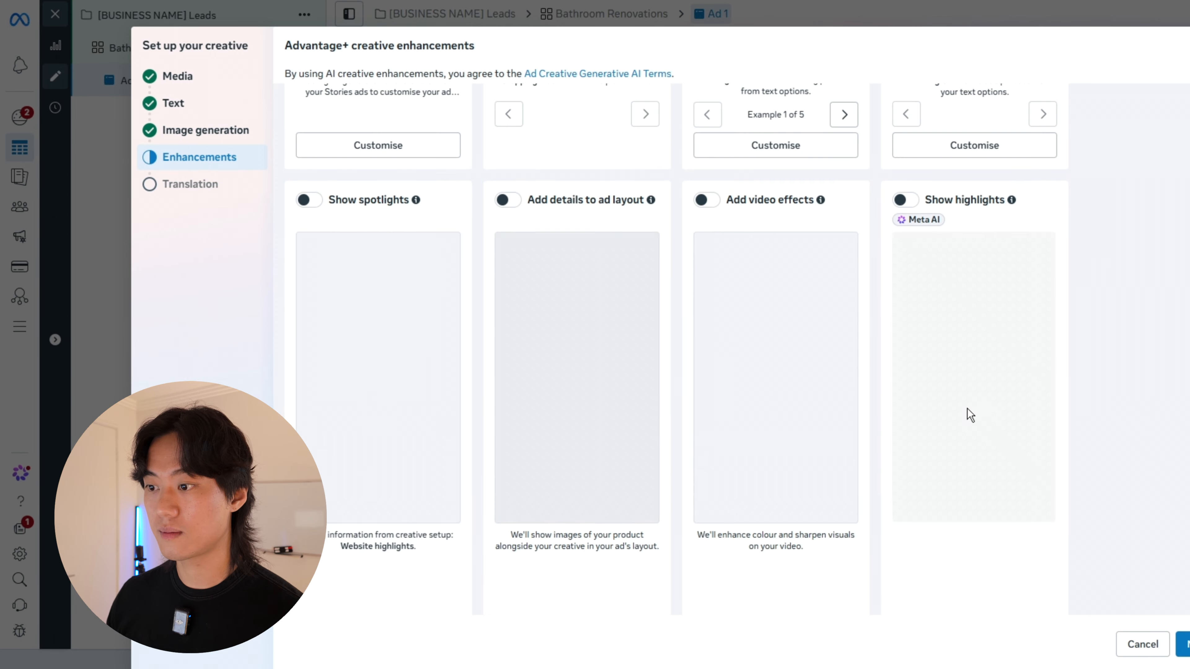
pyautogui.scroll(6, 965, 410)
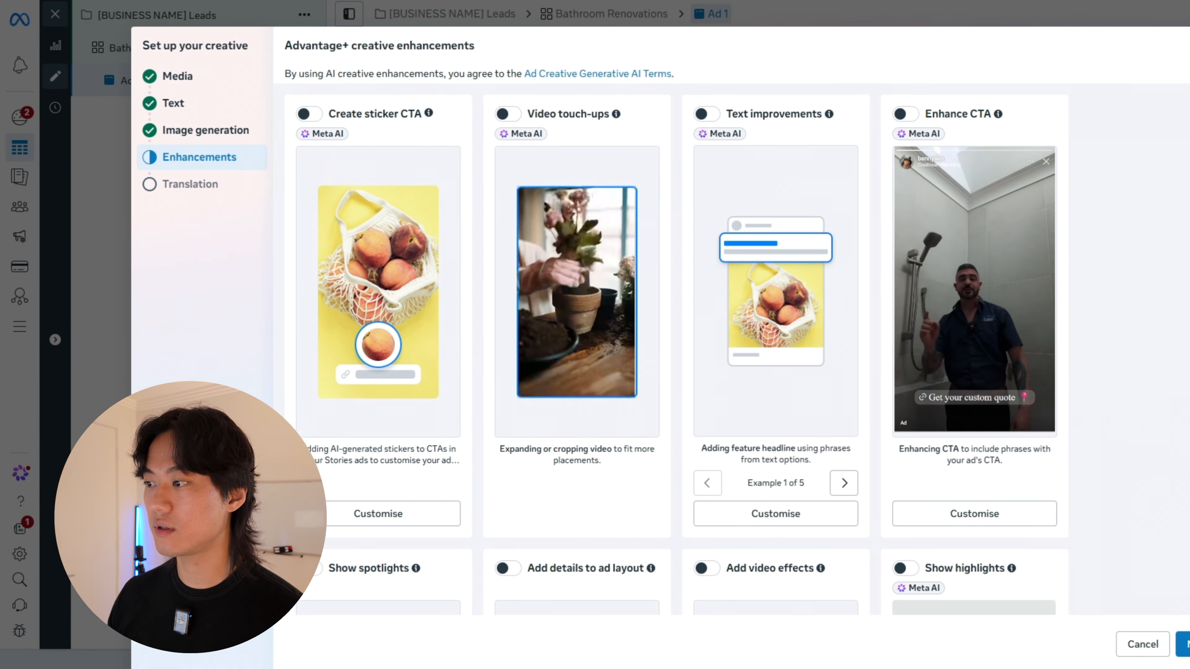
pyautogui.scroll(-6, 676, 349)
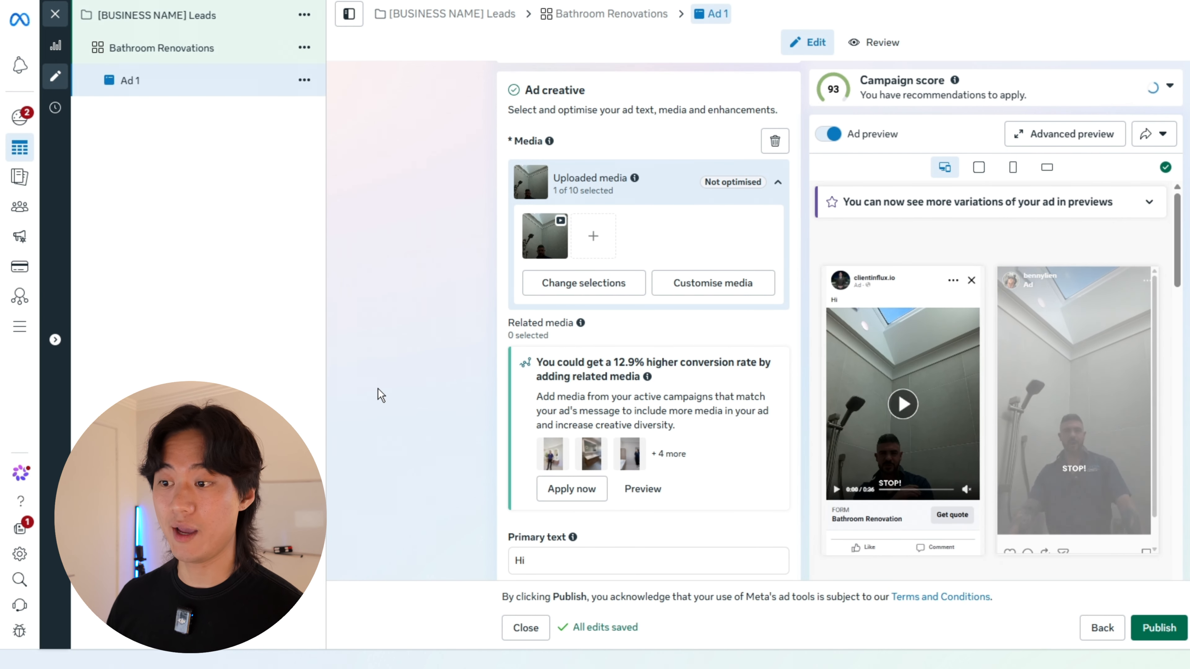
pyautogui.scroll(-9, 662, 326)
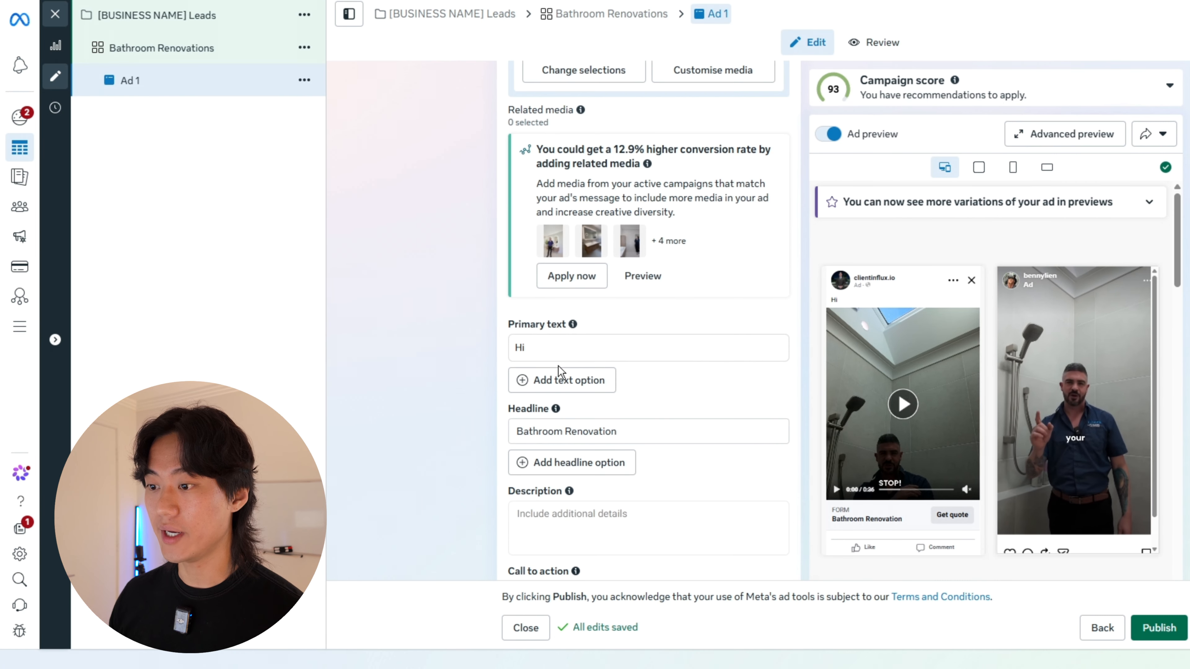
pyautogui.scroll(-6, 839, 378)
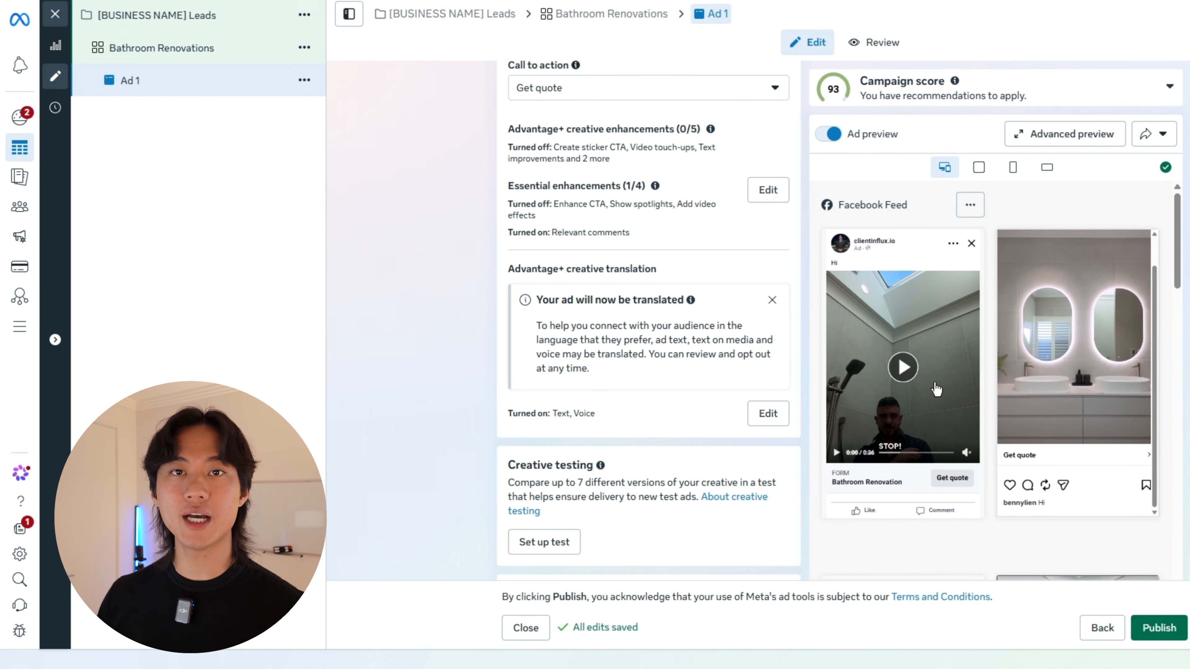